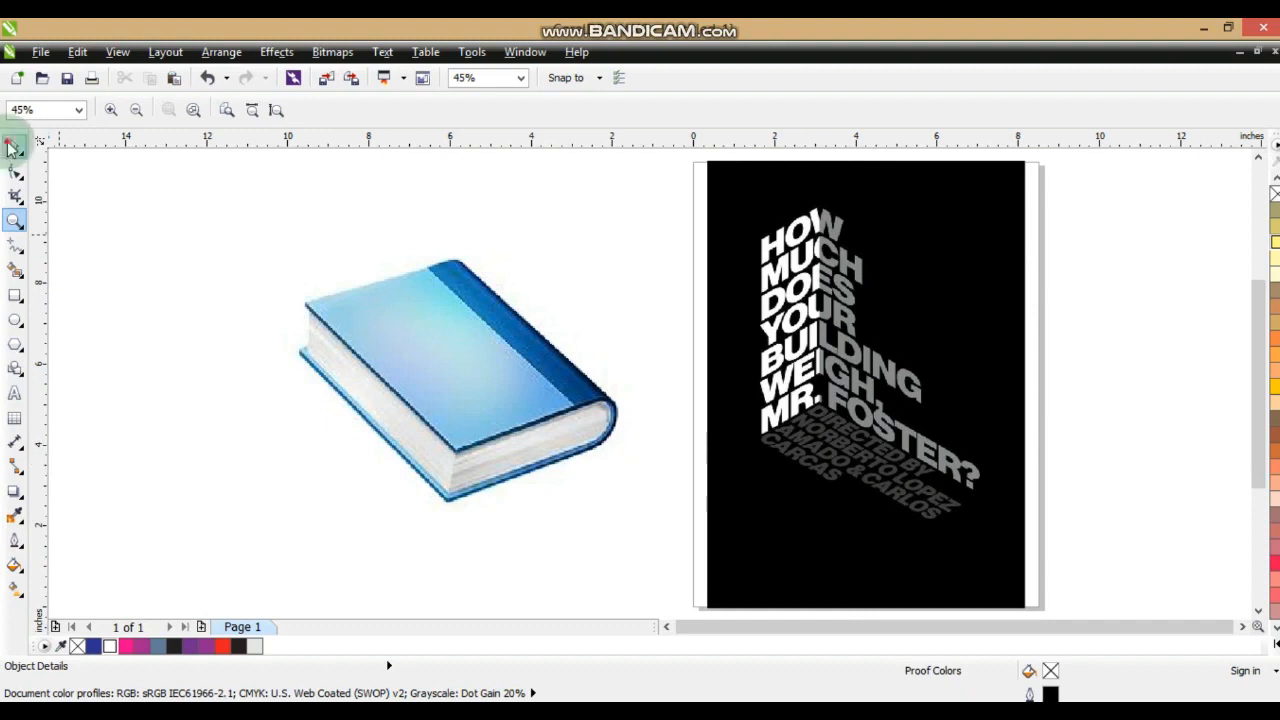
Step: Select the book image and mirror it horizontally and vertically until its spine faces the opposite side with the cover upward
left_click(405, 350)
left_click(411, 111)
left_click(434, 112)
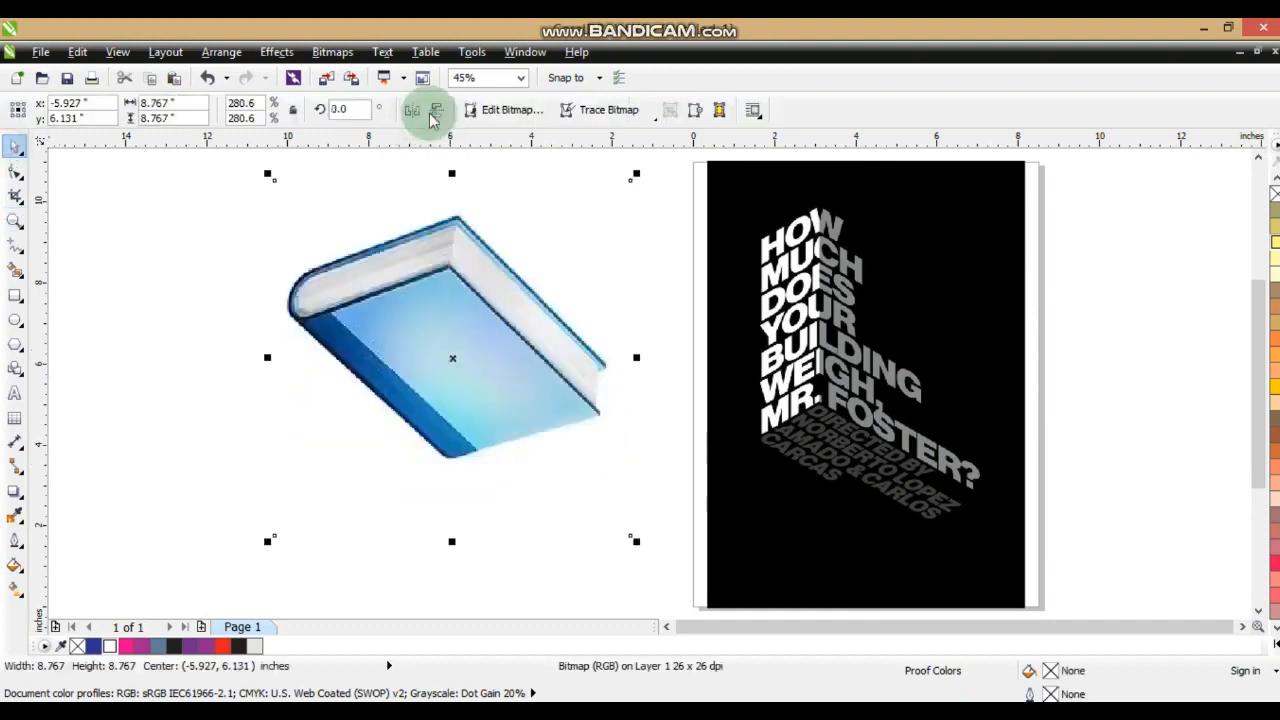
left_click(412, 112)
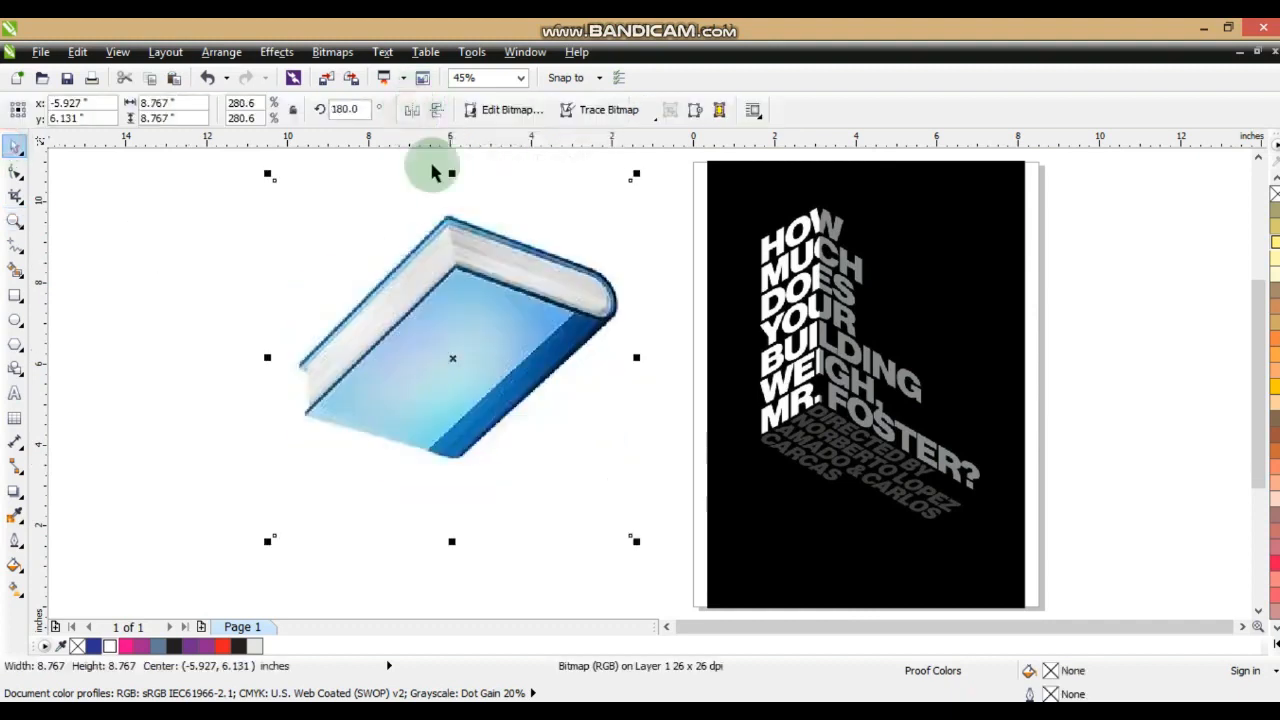
left_click(435, 110)
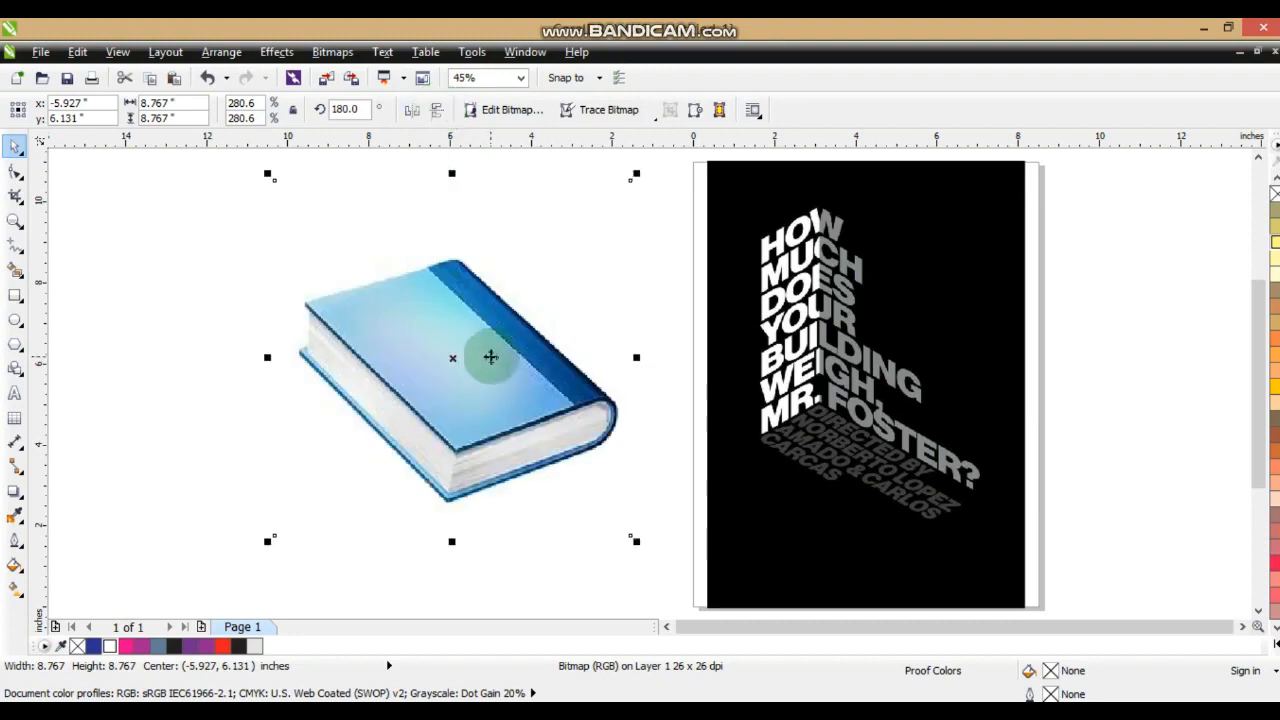
left_click(411, 111)
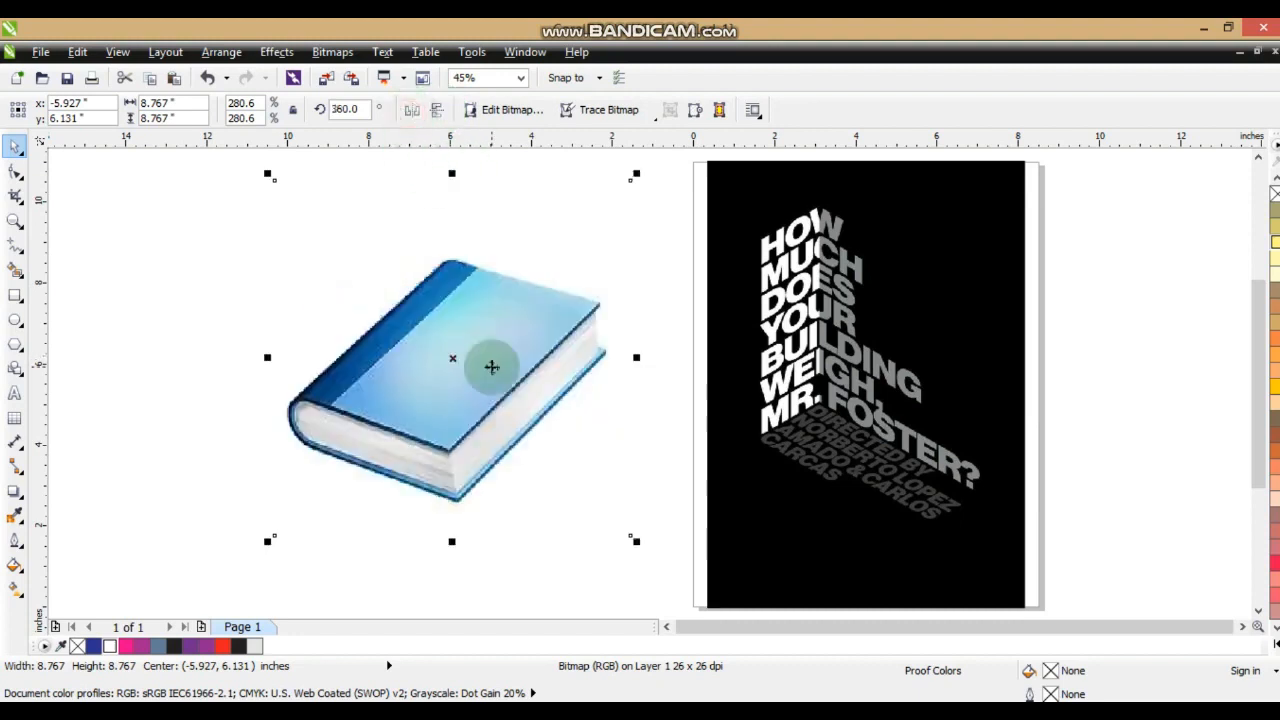
Step: Rotate the book image by about 20 degrees and mirror it horizontally
left_click(491, 367)
left_click_drag(625, 535, 606, 434)
left_click(412, 110)
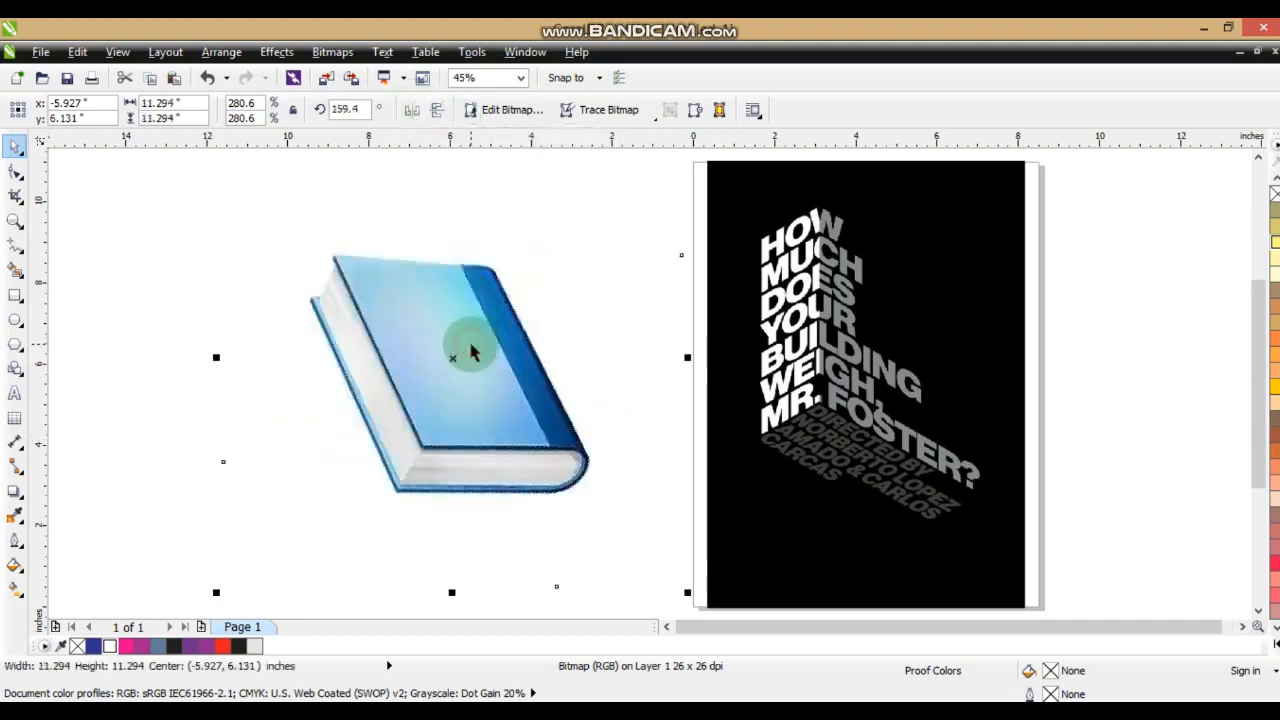
Step: Rotate the book image further to about 134 degrees so it stands upright, and enlarge it to about 316.5%
scroll(519, 374, "down", 2)
left_click(609, 246)
left_click_drag(617, 232, 620, 305)
left_click_drag(630, 220, 634, 283)
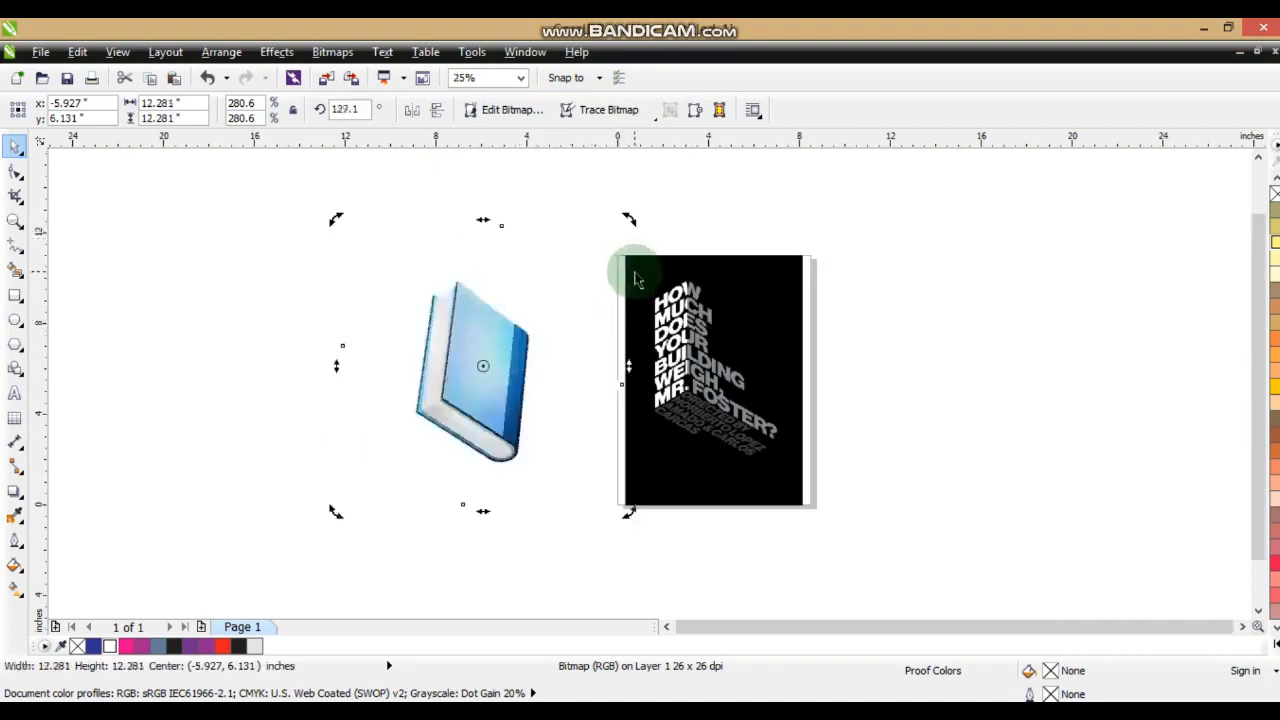
left_click(500, 340)
mouse_move(634, 209)
left_mouse_down()
mouse_move(634, 194)
mouse_move(640, 204)
left_mouse_up()
left_click(503, 345)
left_click_drag(648, 523, 651, 523)
left_click(533, 427)
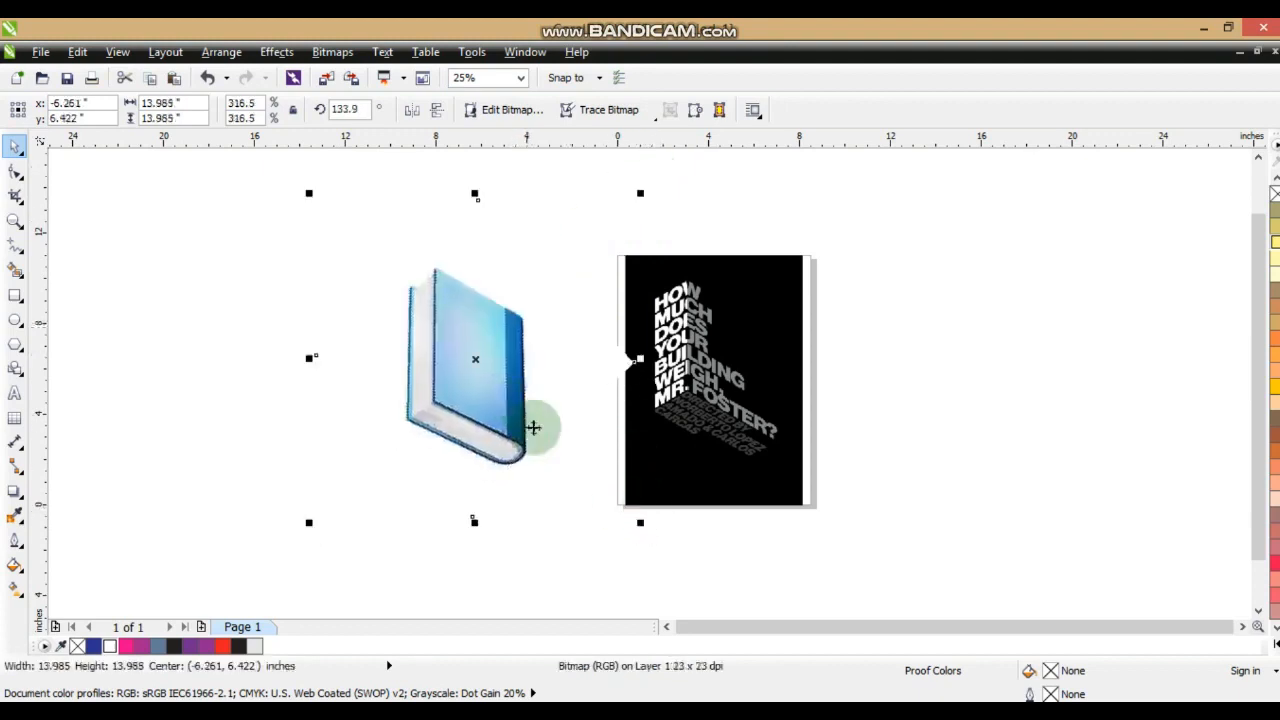
Step: Crop the book bitmap's corner beside the page by adding two boundary nodes and removing the corner node between them
left_click(15, 174)
left_click(488, 356)
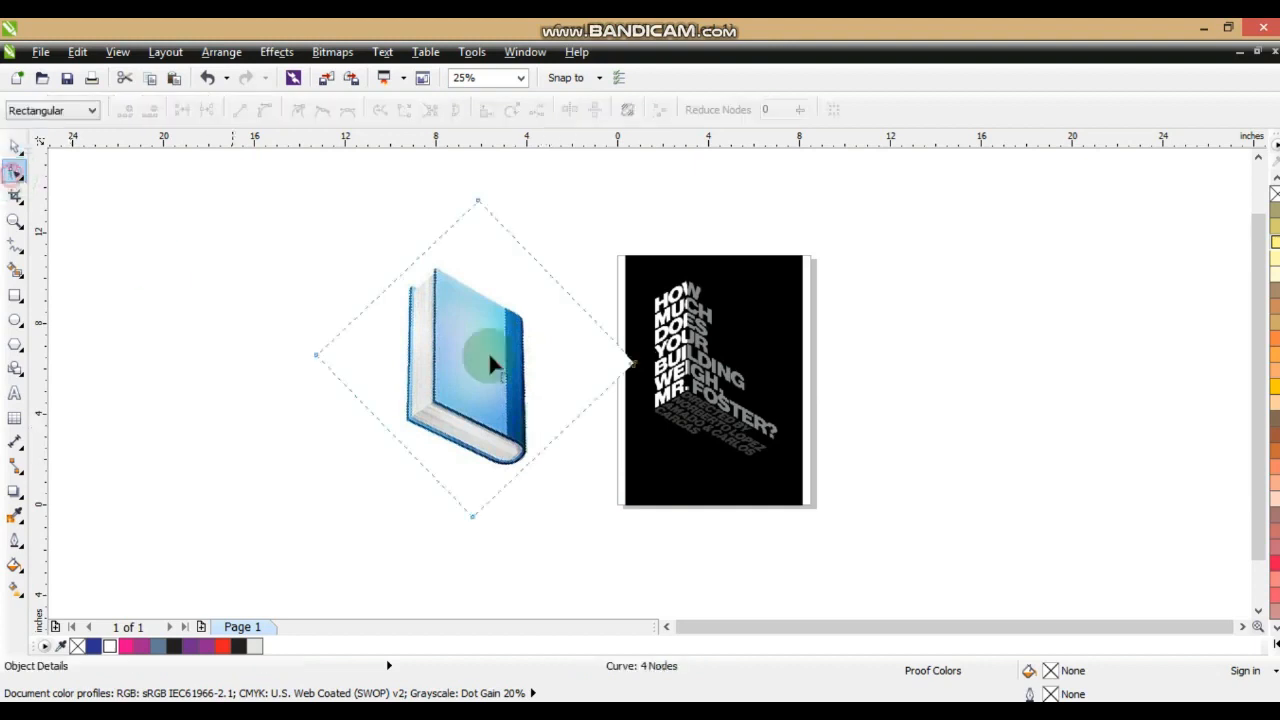
double_click(570, 296)
double_click(579, 412)
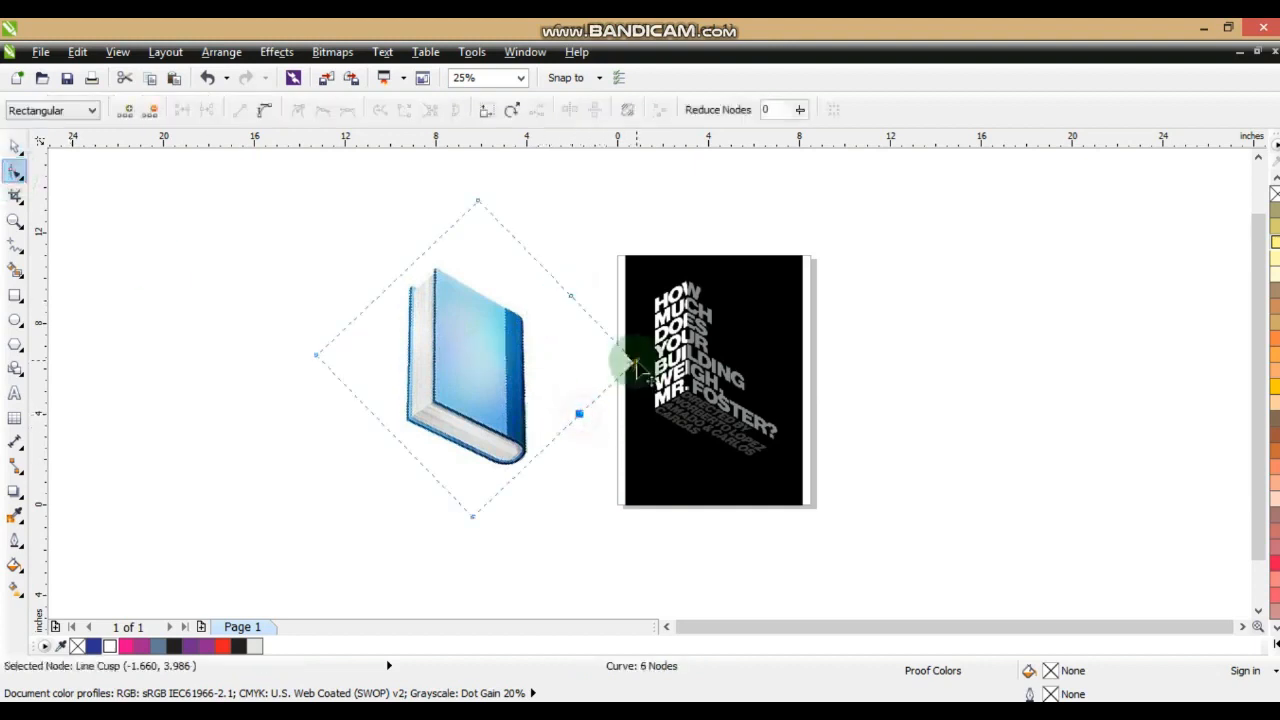
Step: Add artistic text beside the book reading "HOW MUCH DOES YOUR BUILDING WEIGH, MR. FOSTER?" broken over seven lines
left_click(15, 220)
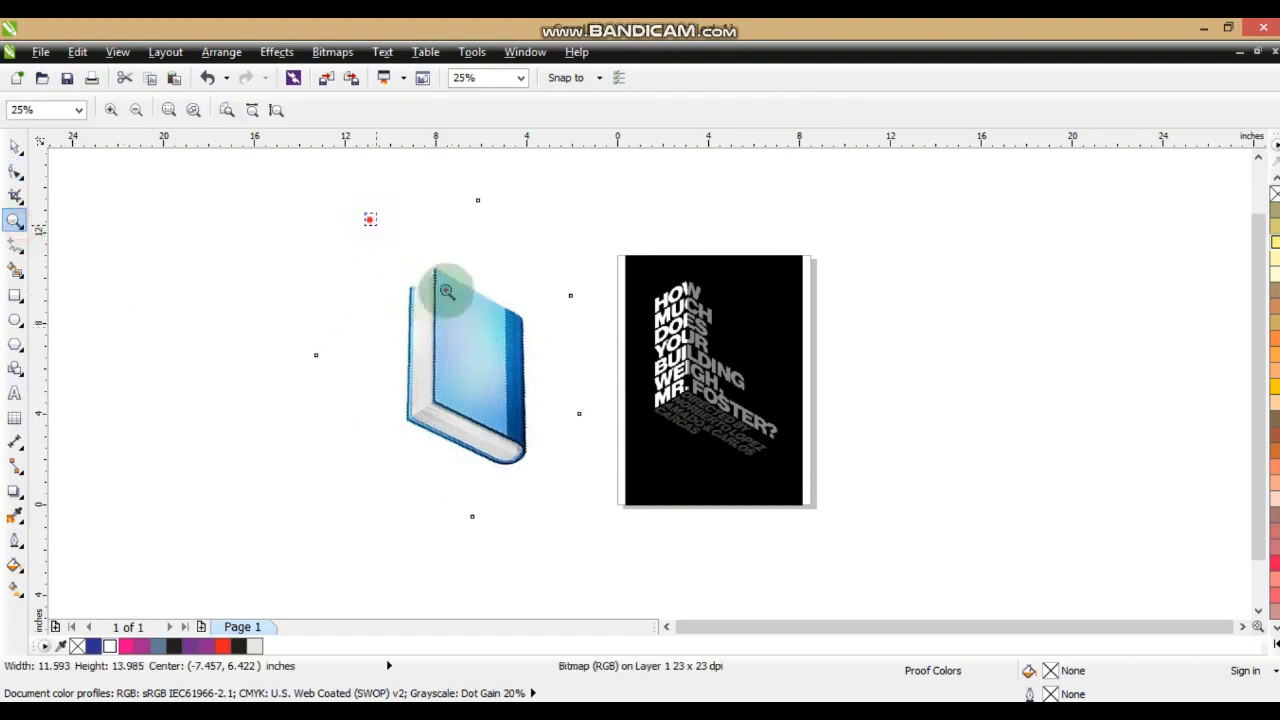
left_click(446, 290)
left_click(15, 393)
left_click(150, 340)
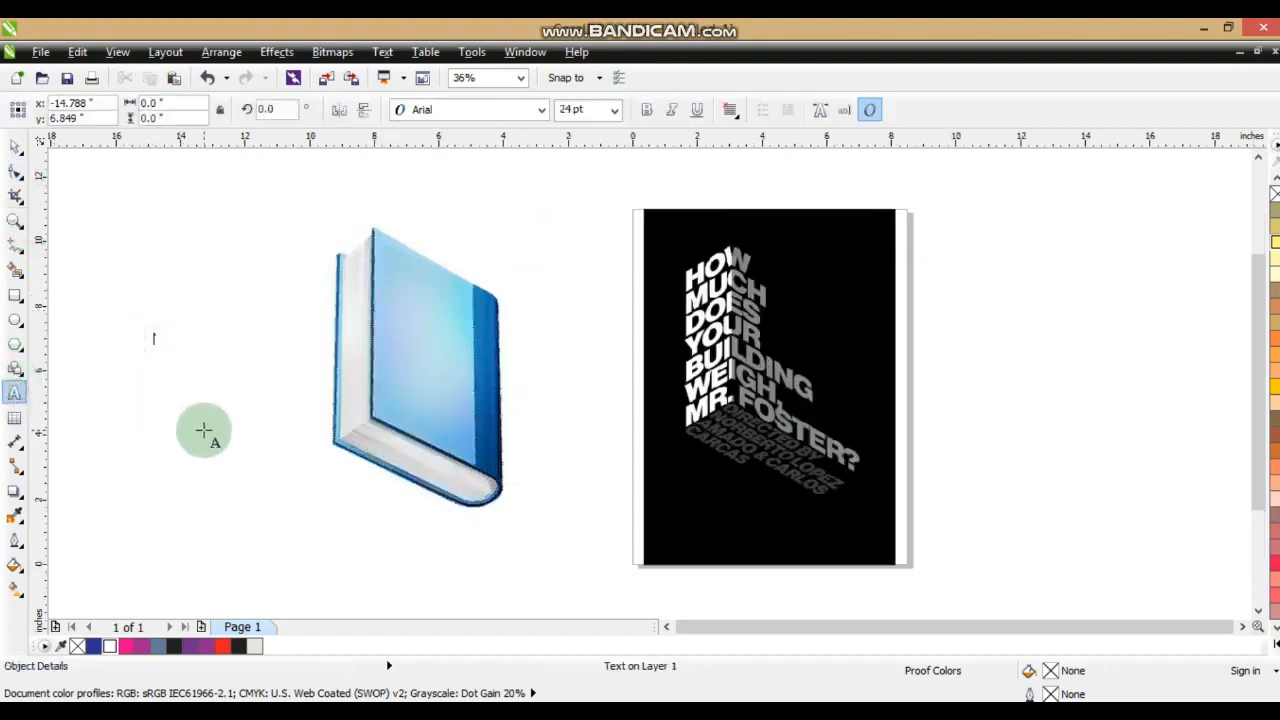
type("ho")
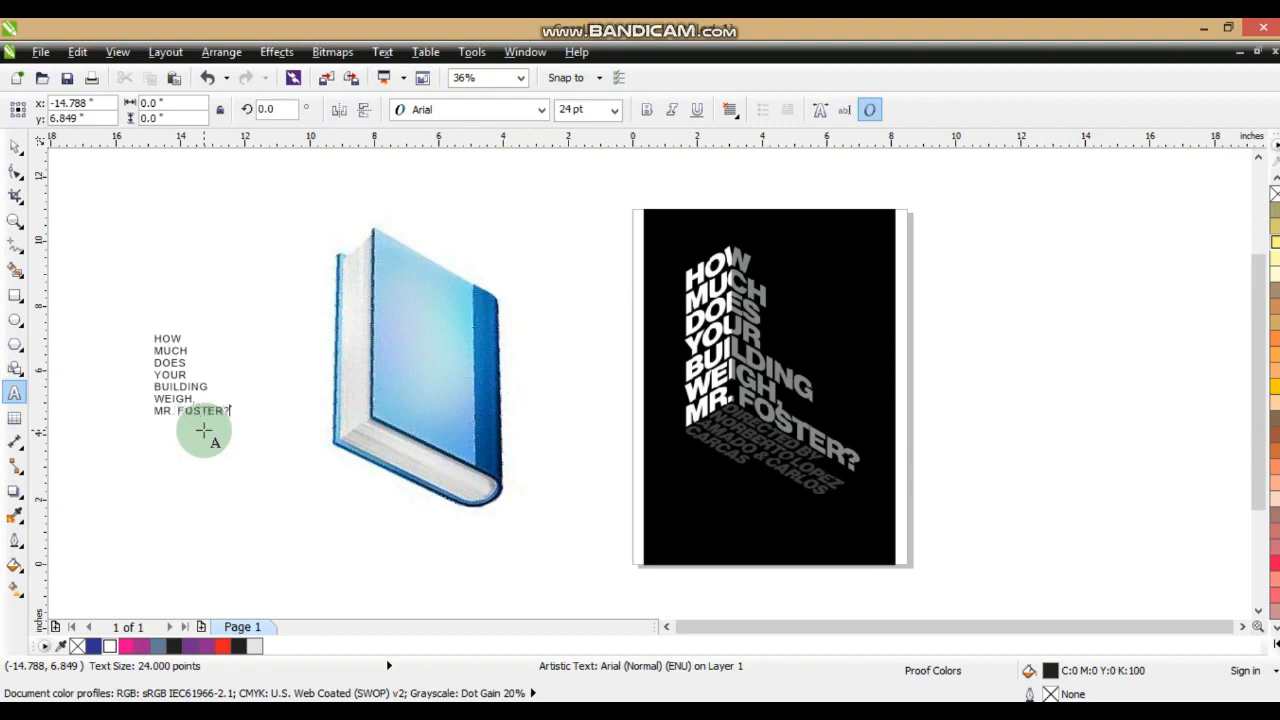
Step: Change the text's font to Arial Black and tighten its line spacing
left_click(14, 220)
left_click_drag(158, 219, 906, 516)
left_click(14, 146)
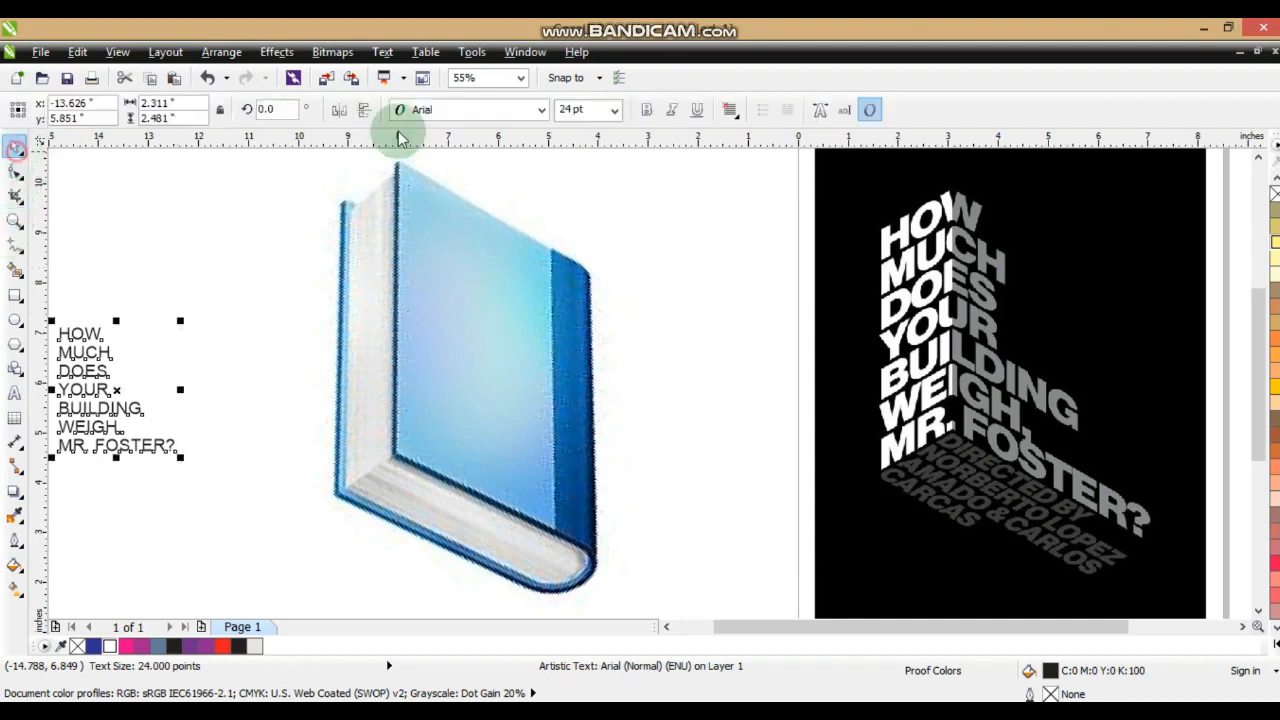
left_click(420, 109)
left_click(445, 150)
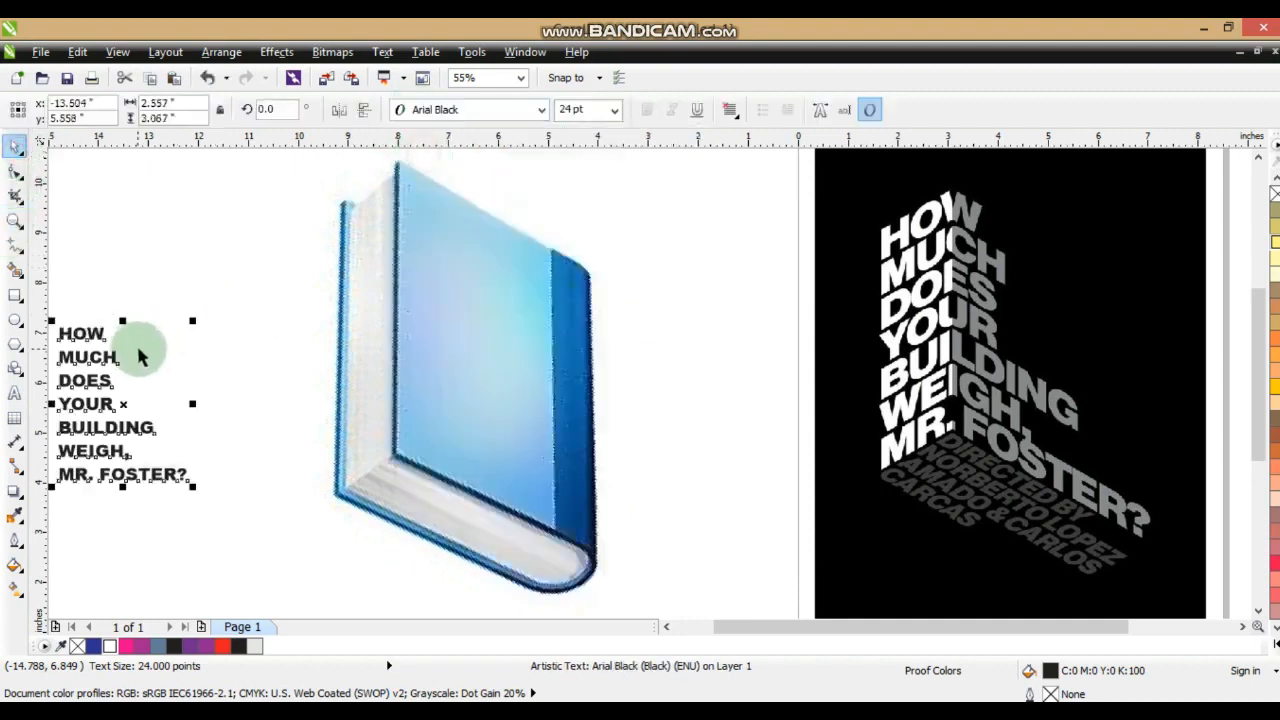
left_click(15, 172)
left_click_drag(62, 485, 94, 426)
left_click(15, 148)
Step: Move the text over the book, starting at its outer page edge, and enlarge it to about 66.8 pt
left_click_drag(160, 356, 440, 201)
left_click_drag(543, 284, 772, 477)
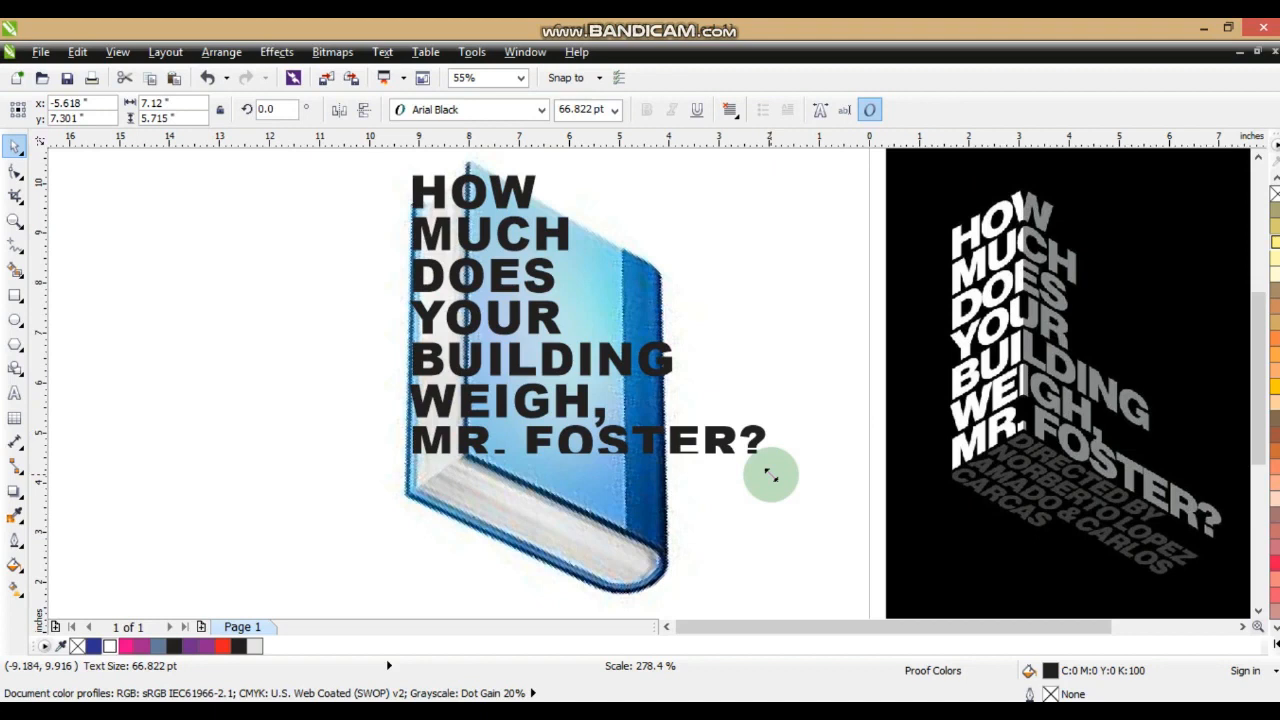
left_click_drag(771, 476, 772, 478)
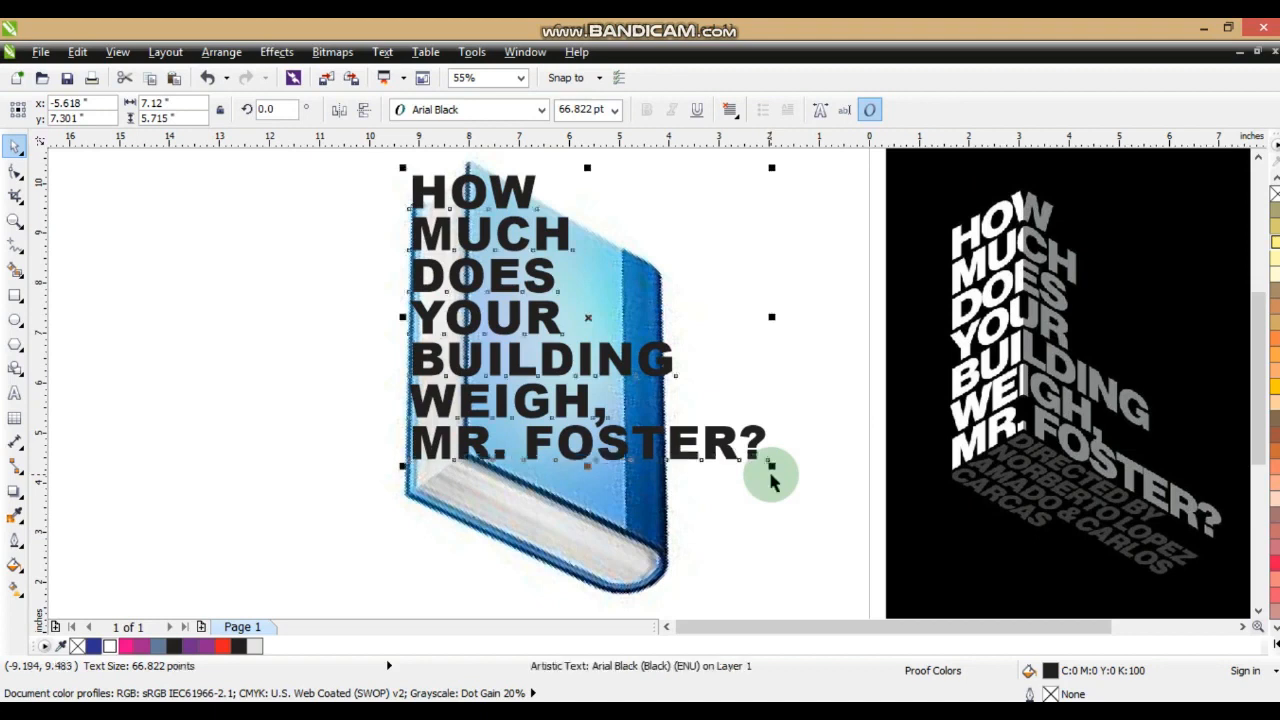
Step: Convert the artistic text to curves
left_click(221, 51)
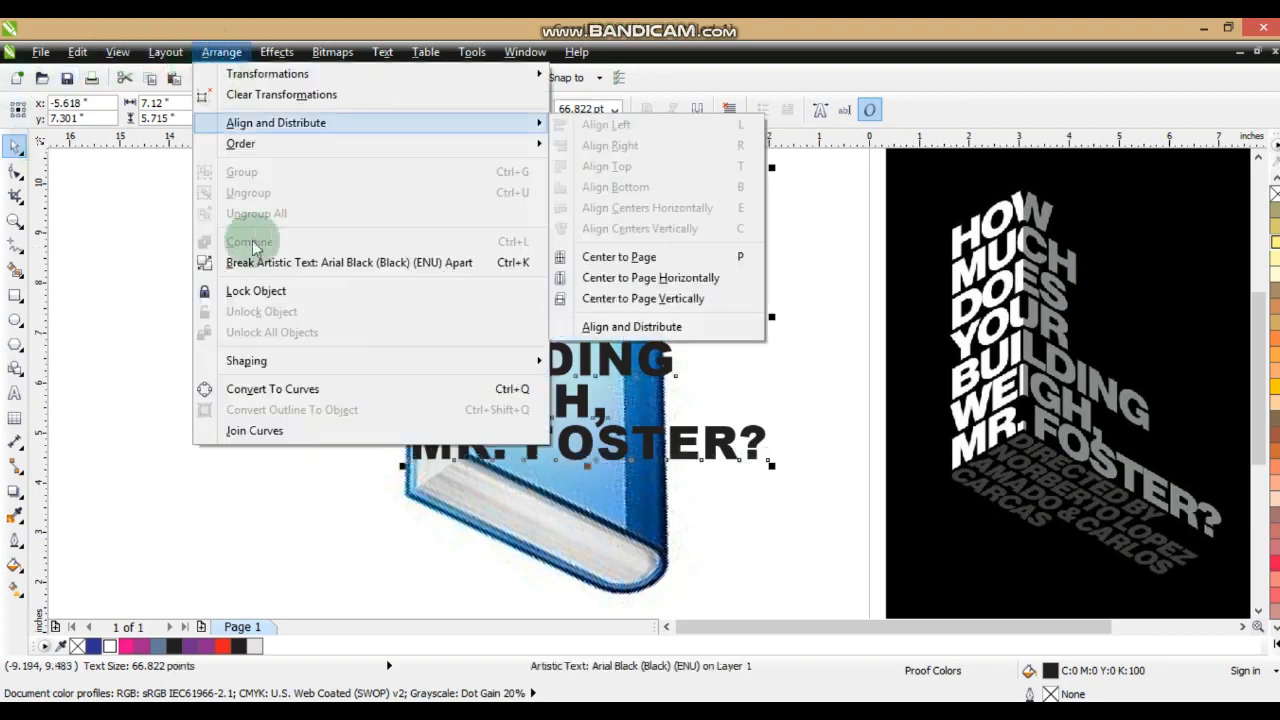
left_click(255, 395)
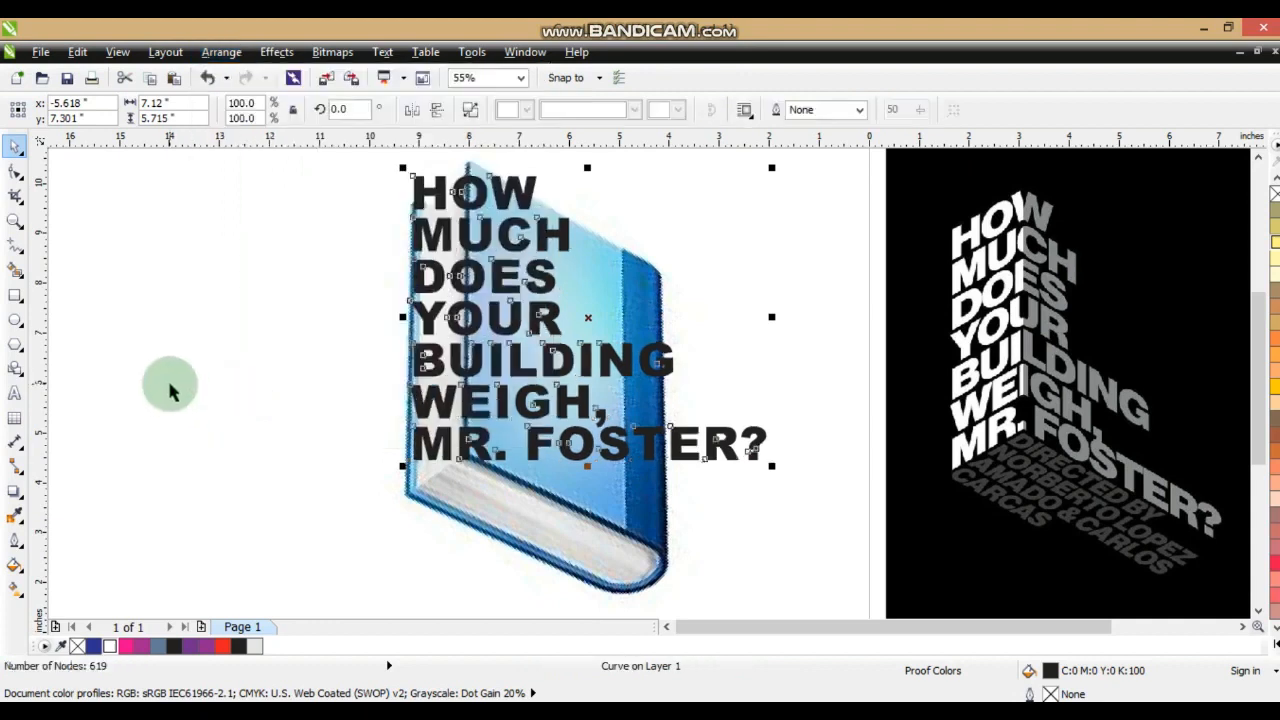
left_click(253, 345)
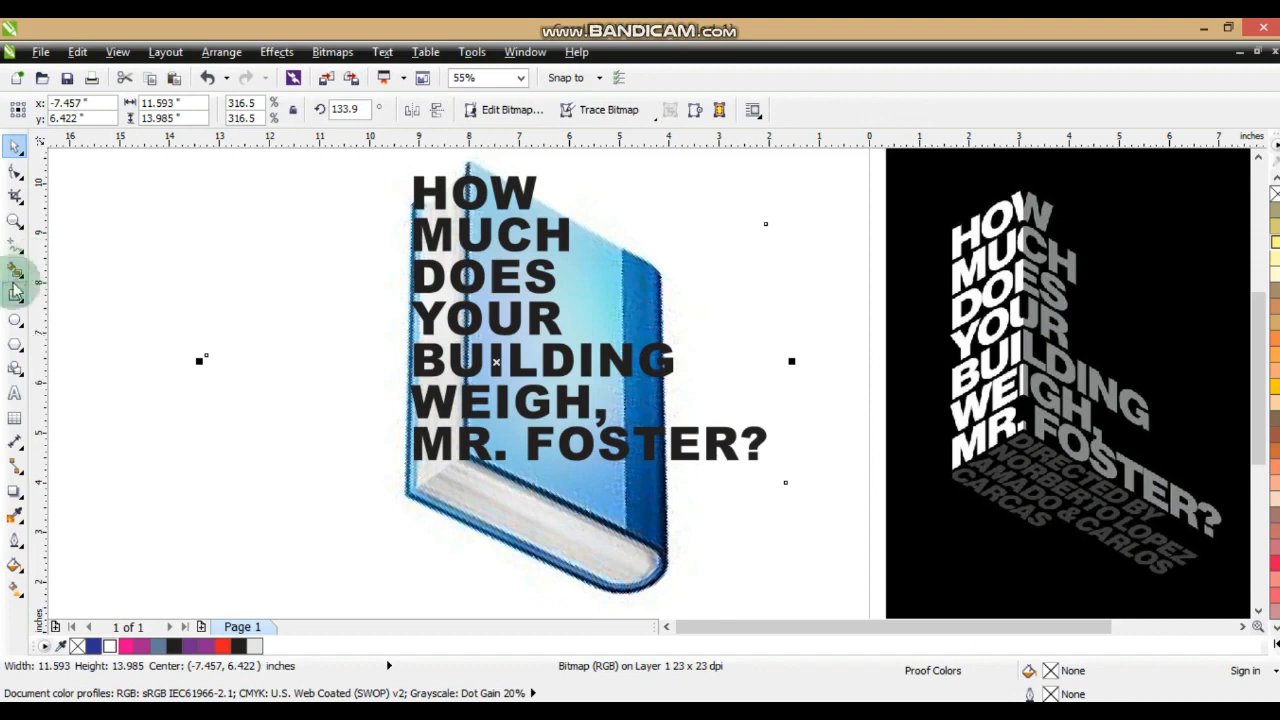
Step: Draw a vertical straight line about 6.55 inches long through the text along the book's front corner edge
left_click(15, 246)
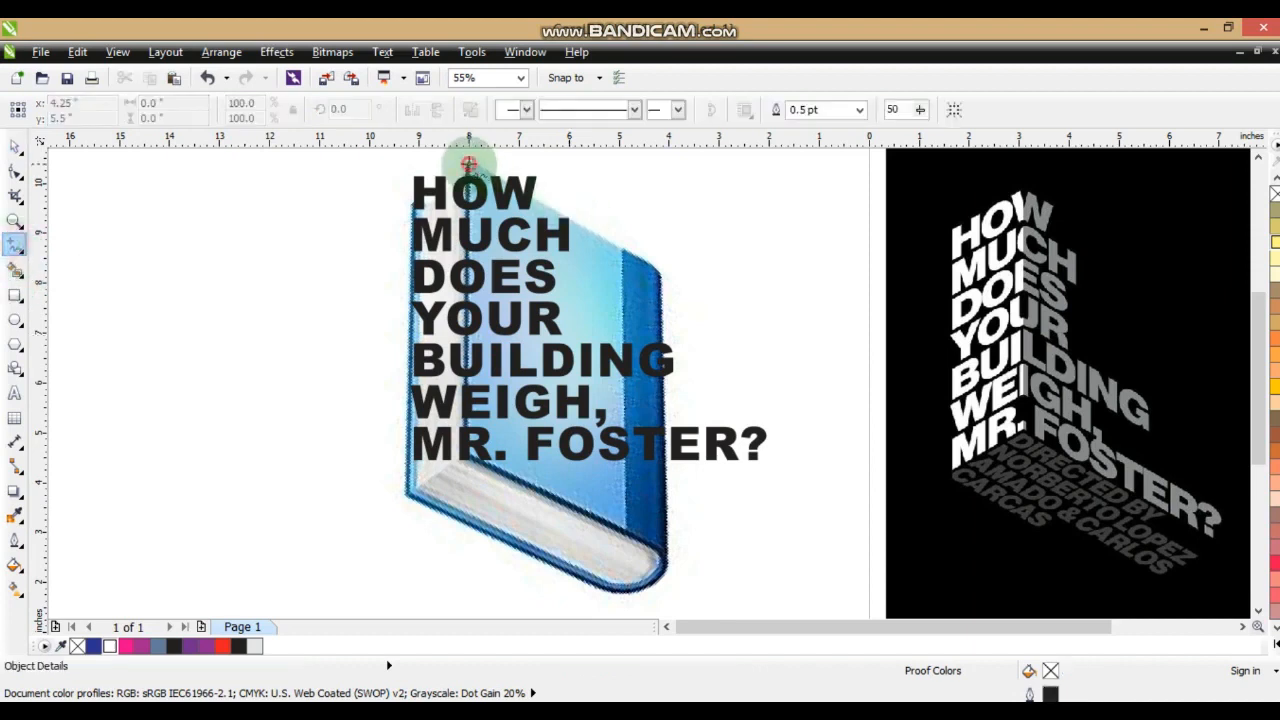
left_click(468, 163)
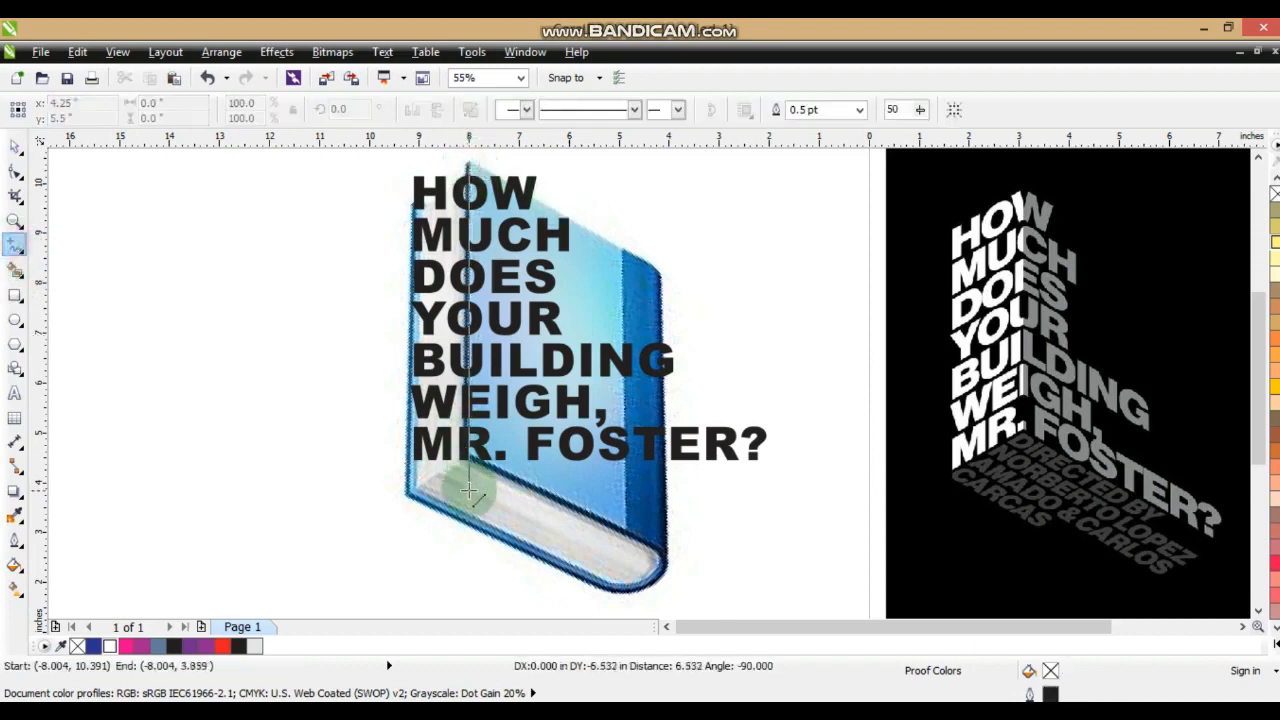
left_click(468, 491)
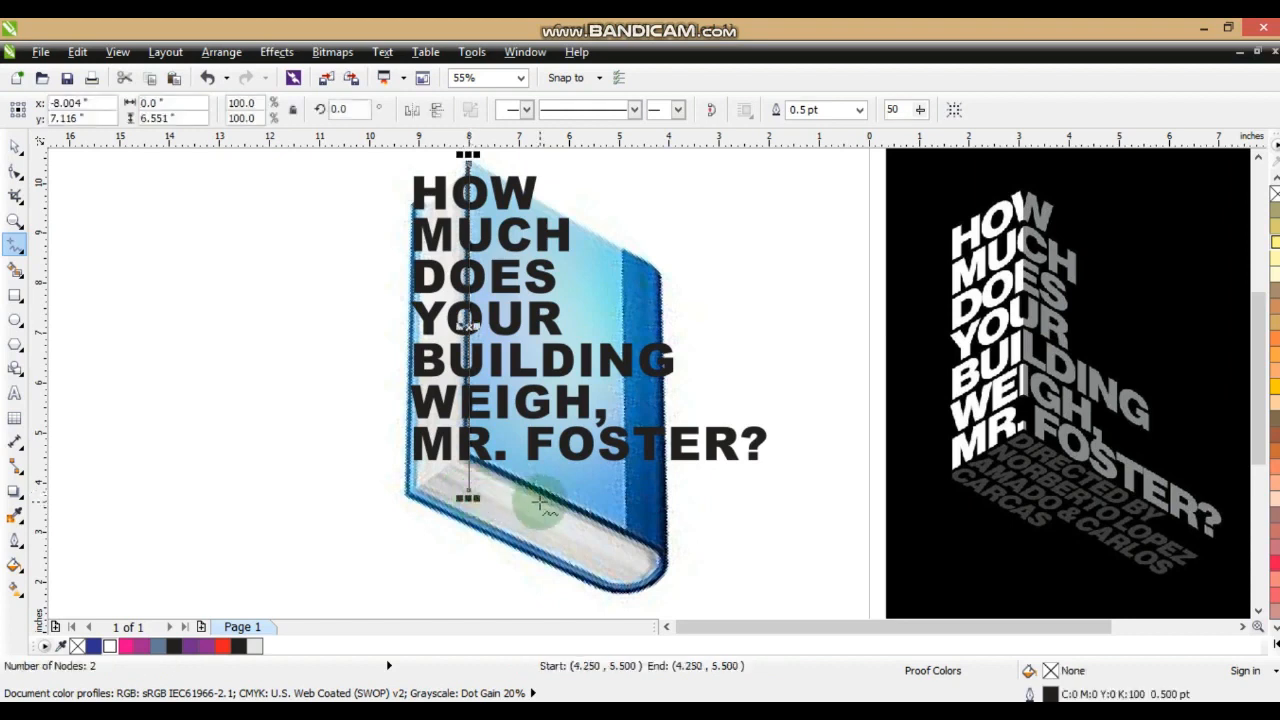
Step: Trim the text with the vertical line and delete the line
left_click(26, 149)
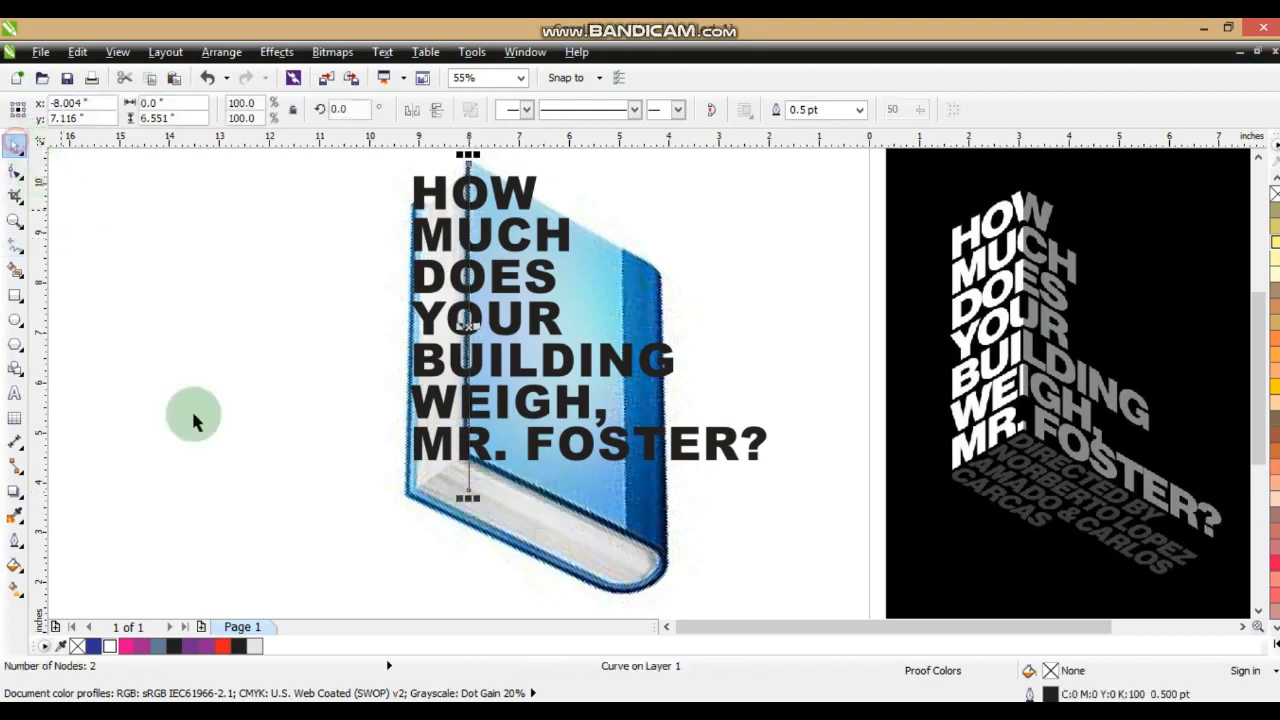
left_click(519, 371, "shift")
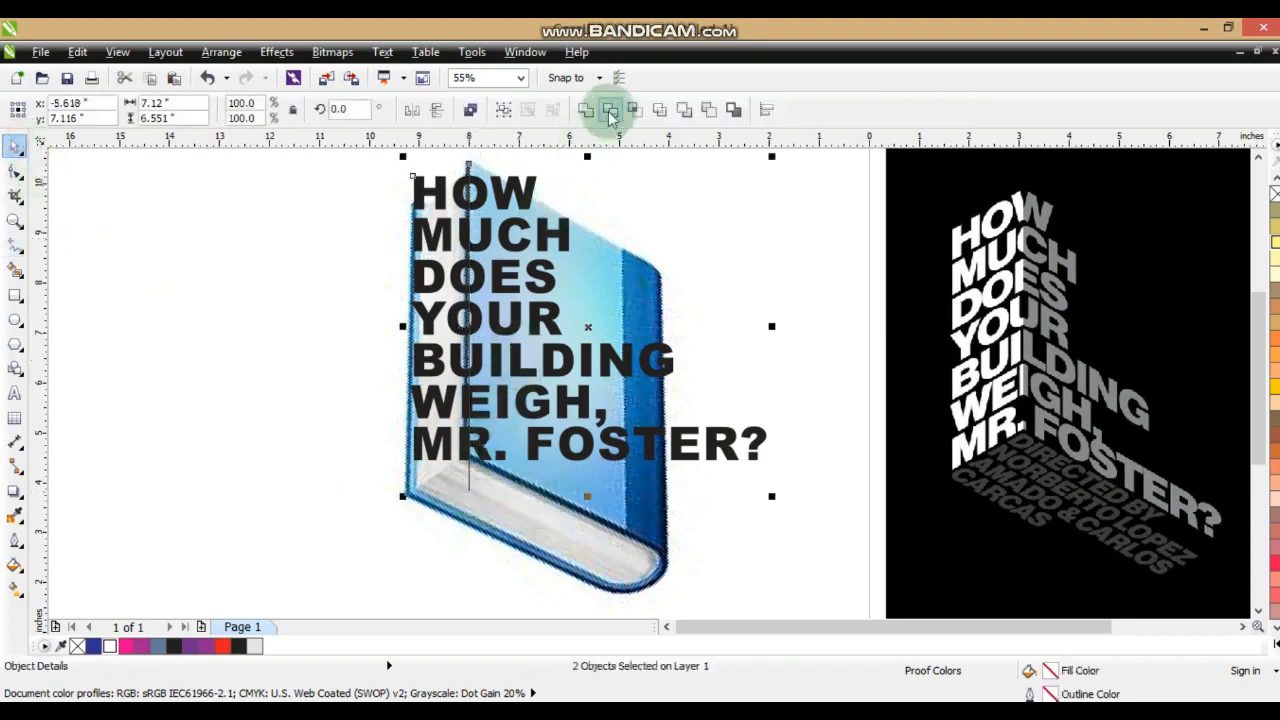
left_click(212, 223)
left_click(469, 165)
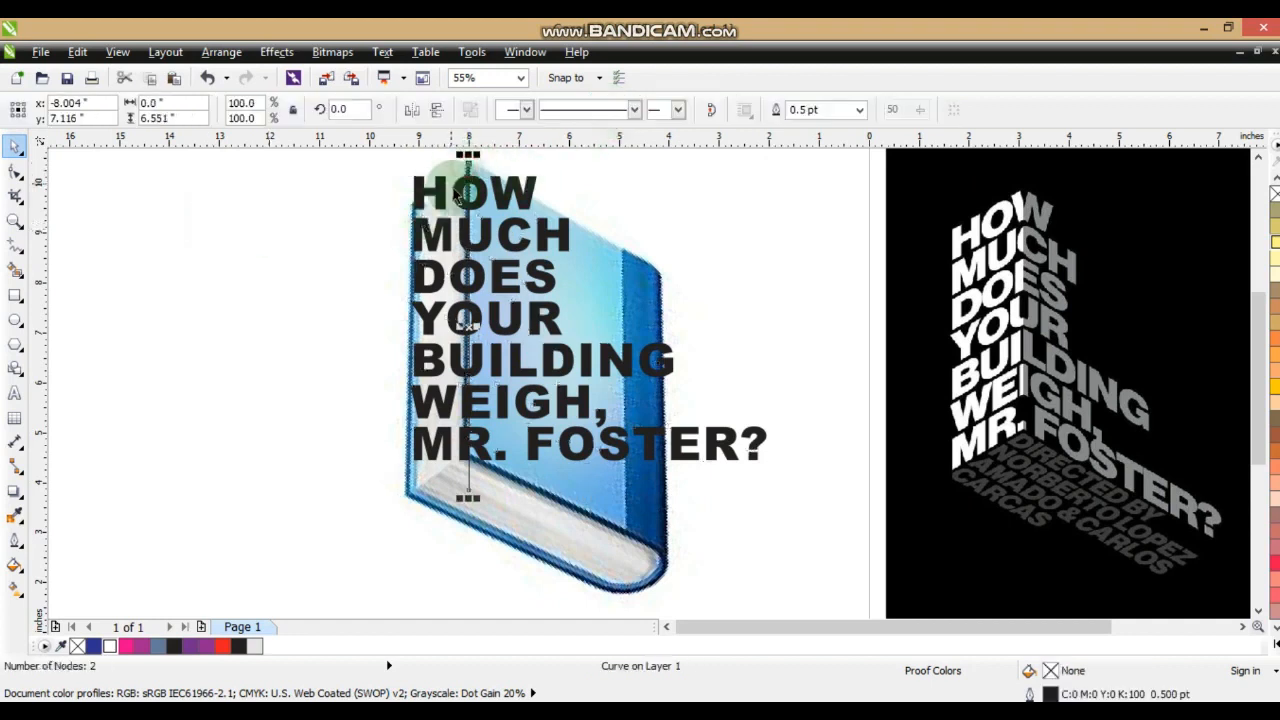
Step: Break the trimmed text curve apart into separate objects
left_click(540, 285)
left_click(551, 277)
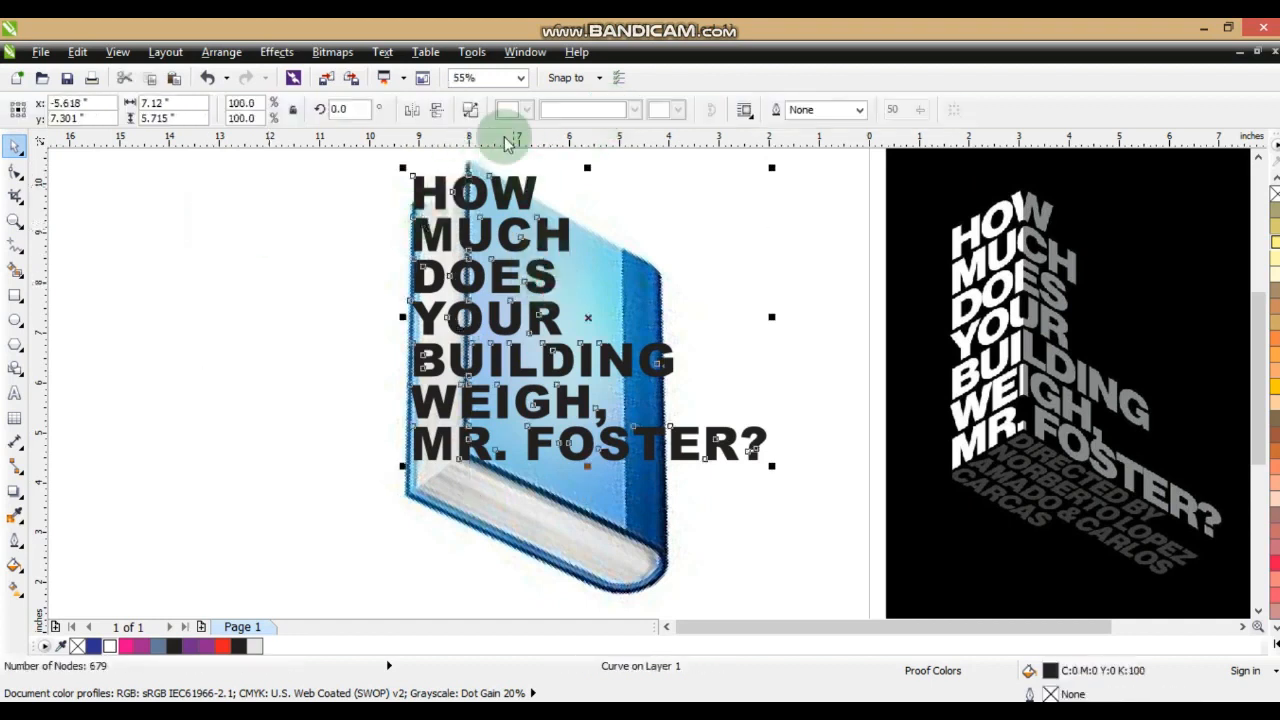
left_click(471, 109)
Step: Combine the letter pieces over the book's pages into one curve and those over its cover into another
left_click(303, 213)
left_click_drag(292, 160, 471, 488)
left_click(470, 109)
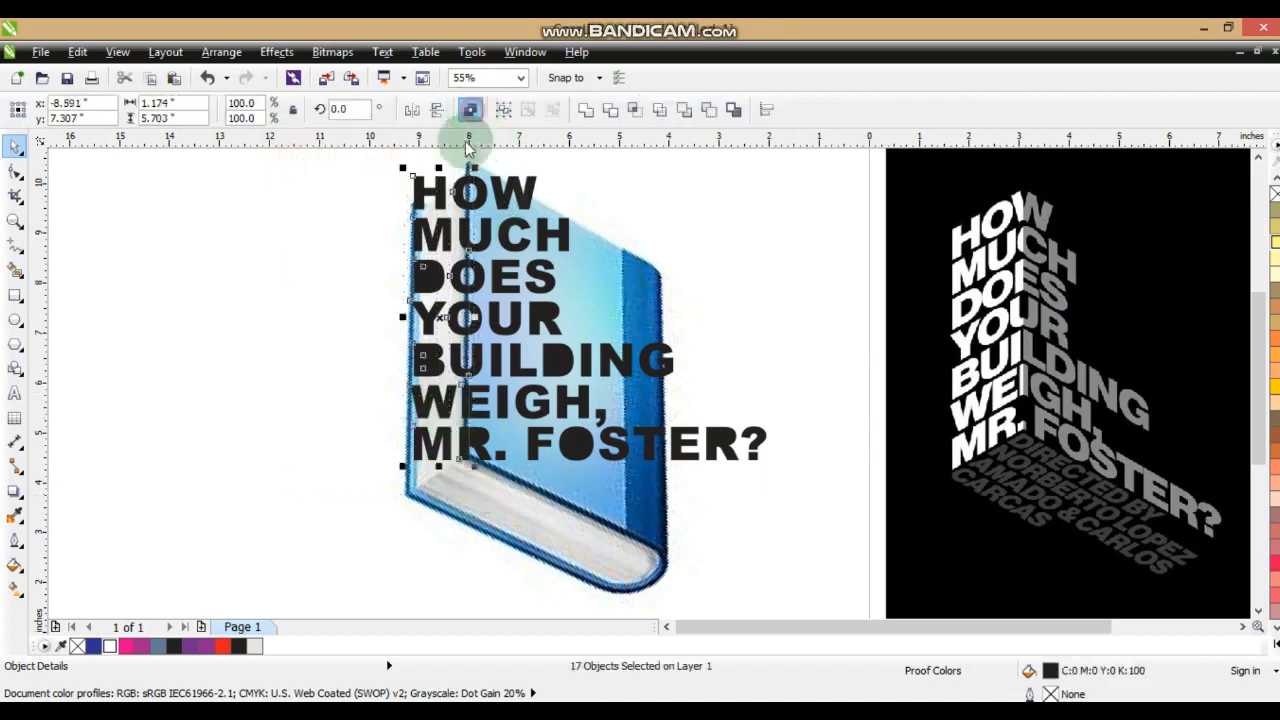
left_click(824, 178)
left_click_drag(871, 163, 457, 541)
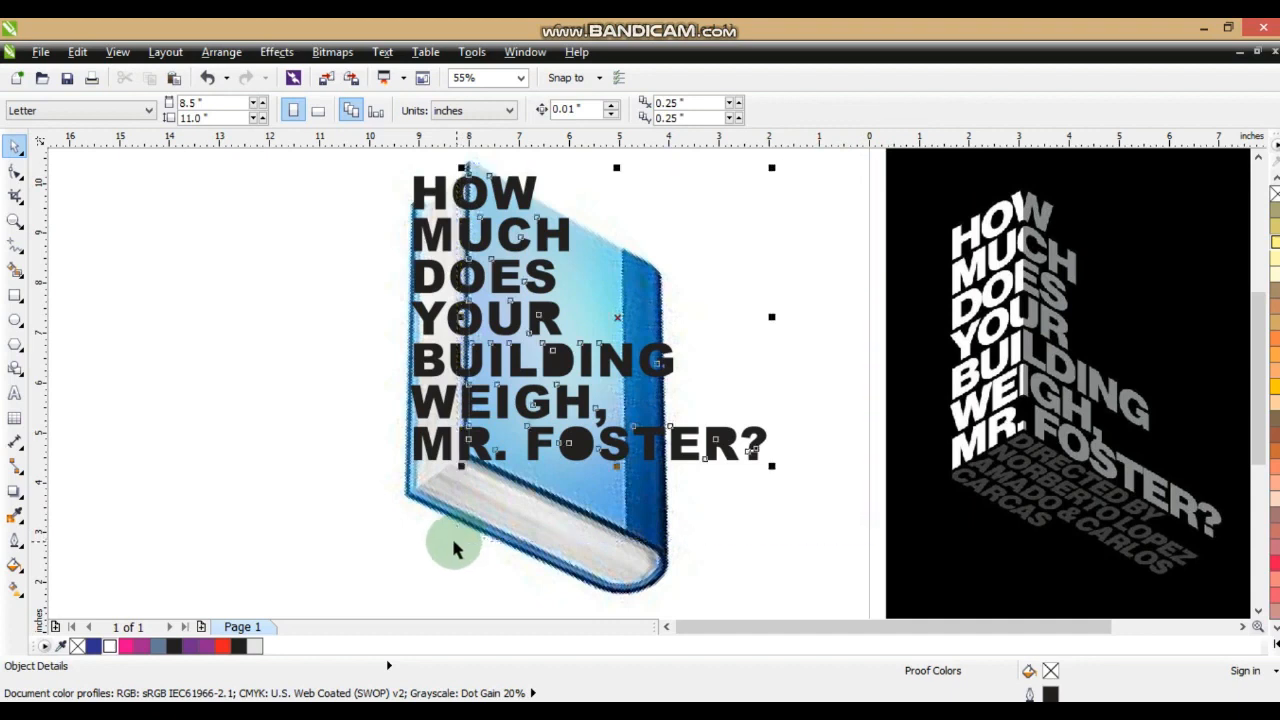
left_click(470, 109)
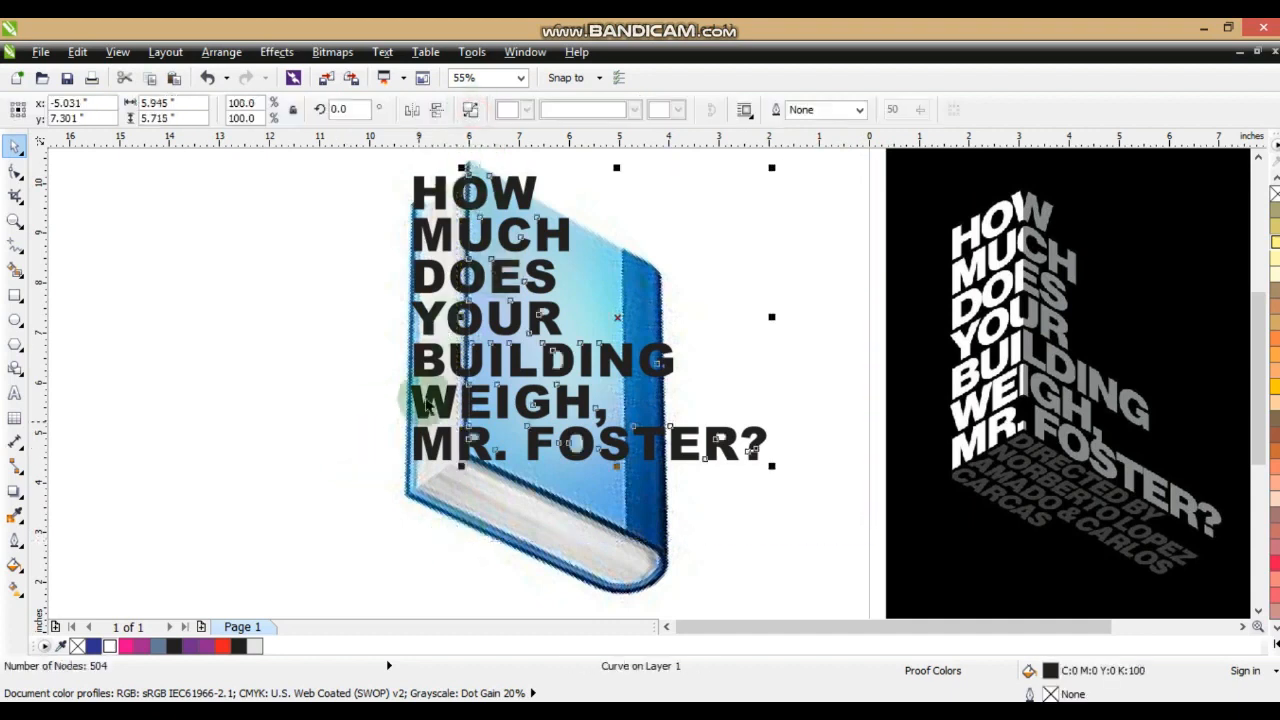
Step: Skew the text part over the pages and the part over the cover vertically to follow the book's perspective
left_click_drag(409, 314, 405, 342)
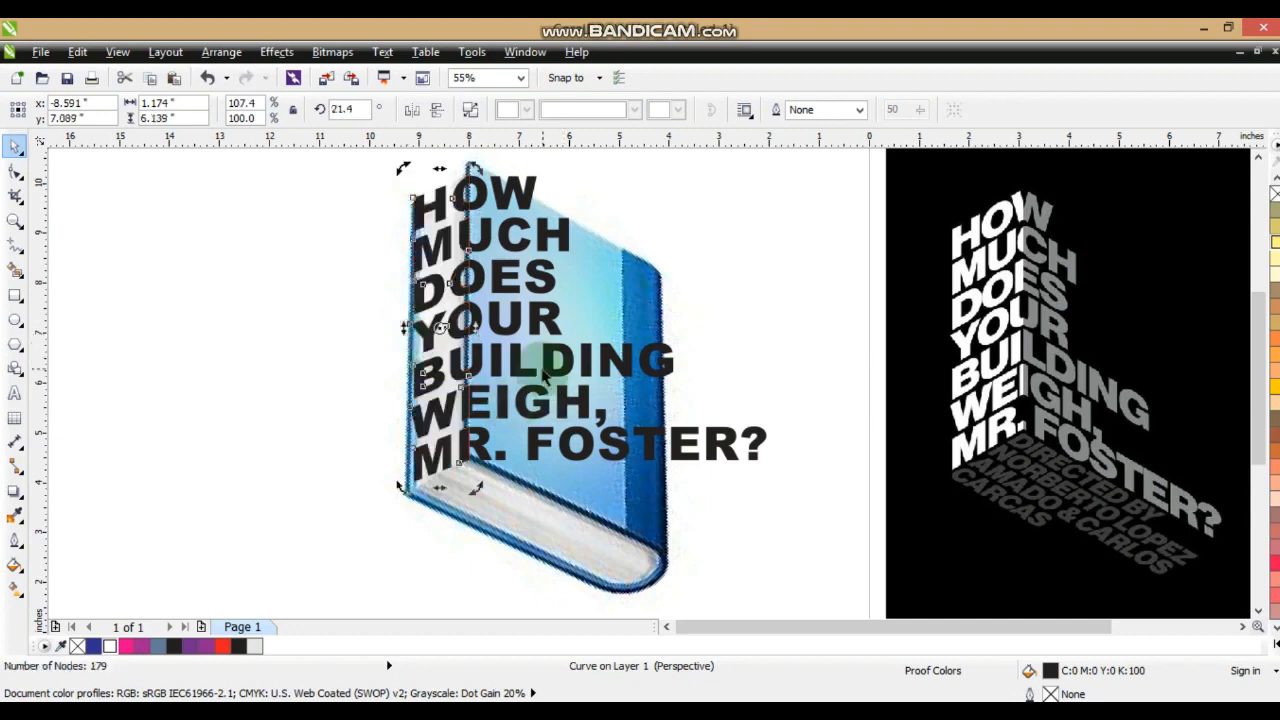
left_click(549, 371)
left_click(550, 362)
left_click_drag(768, 316, 762, 401)
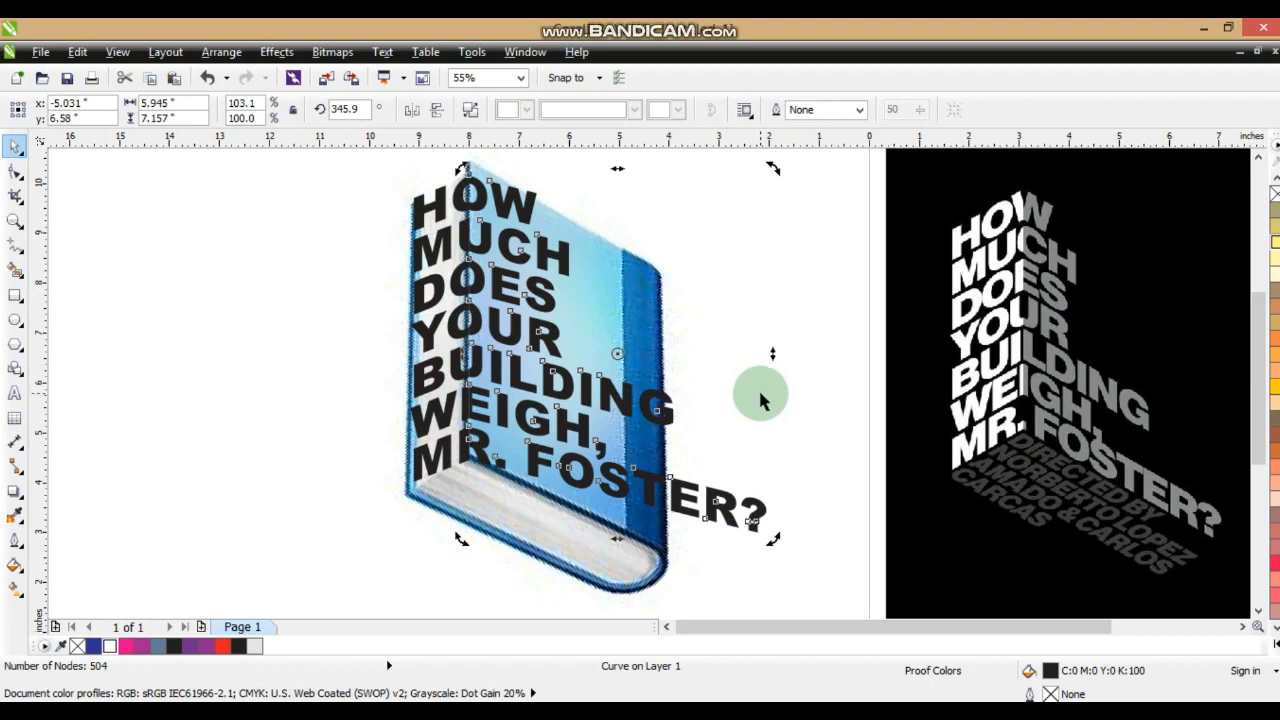
left_click_drag(772, 353, 772, 400)
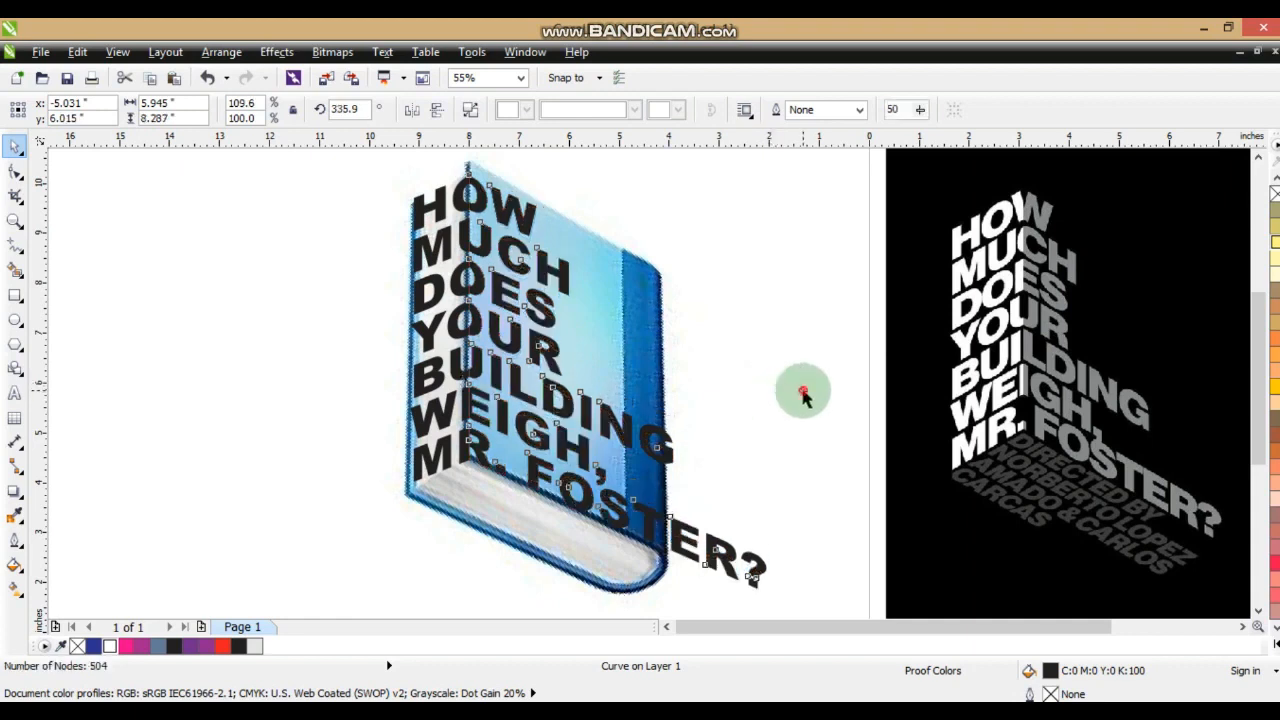
Step: Draw a rectangle of about 9 by 9.5 inches around the book and the text
left_click(803, 395)
left_click(15, 295)
left_click_drag(368, 160, 820, 596)
Step: Move the book image sideways out of the rectangle and select the narrow left part of the text
left_click(15, 145)
left_click_drag(613, 527, 133, 511)
key("ctrl+z")
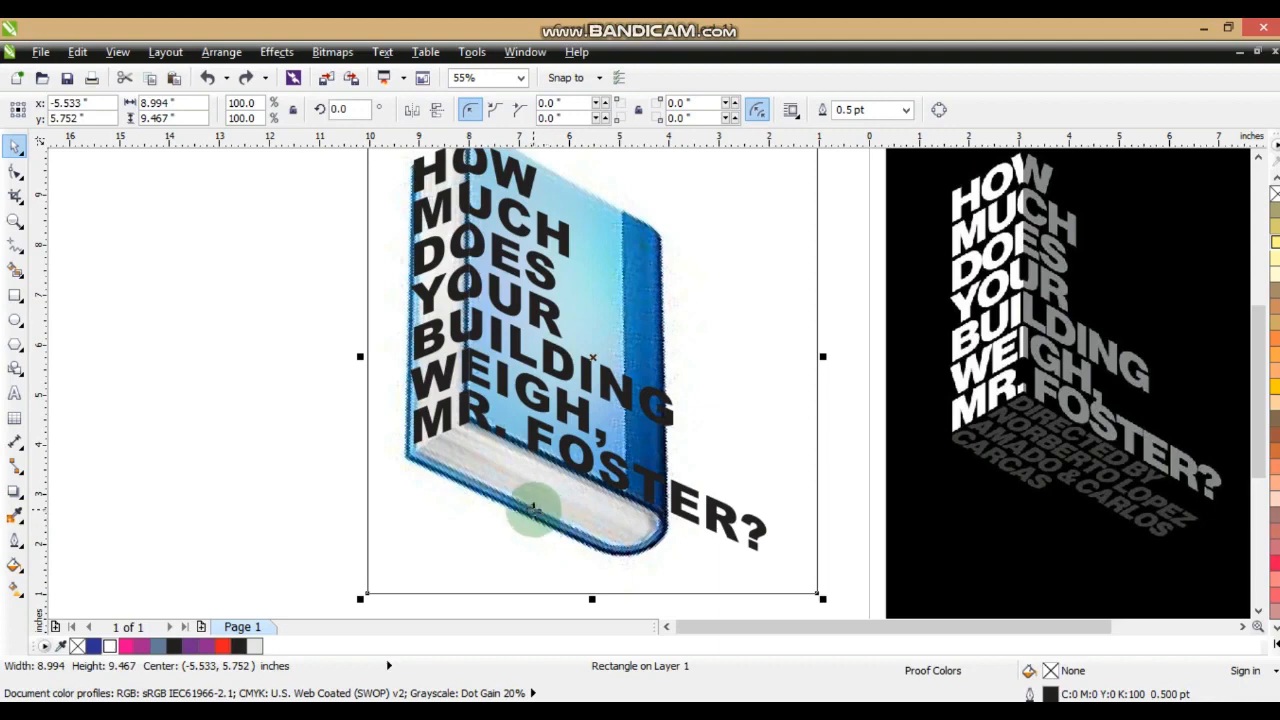
left_click_drag(533, 511, 157, 517)
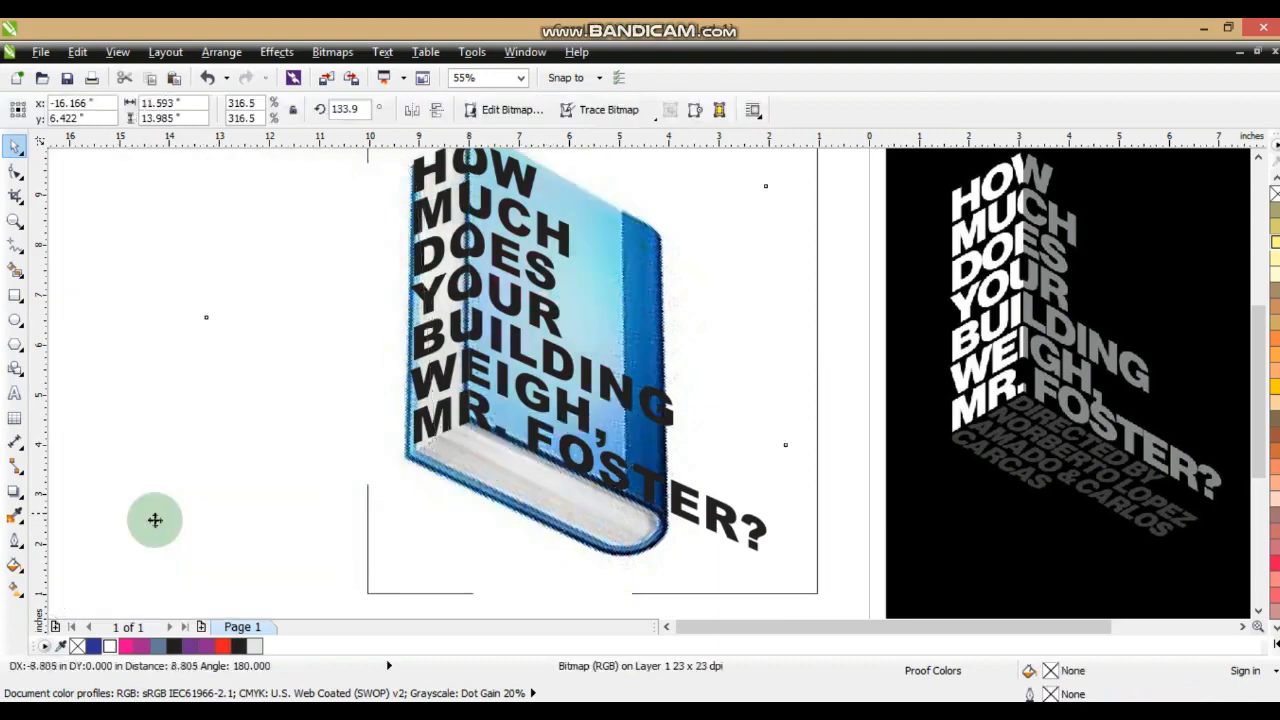
left_click(449, 429)
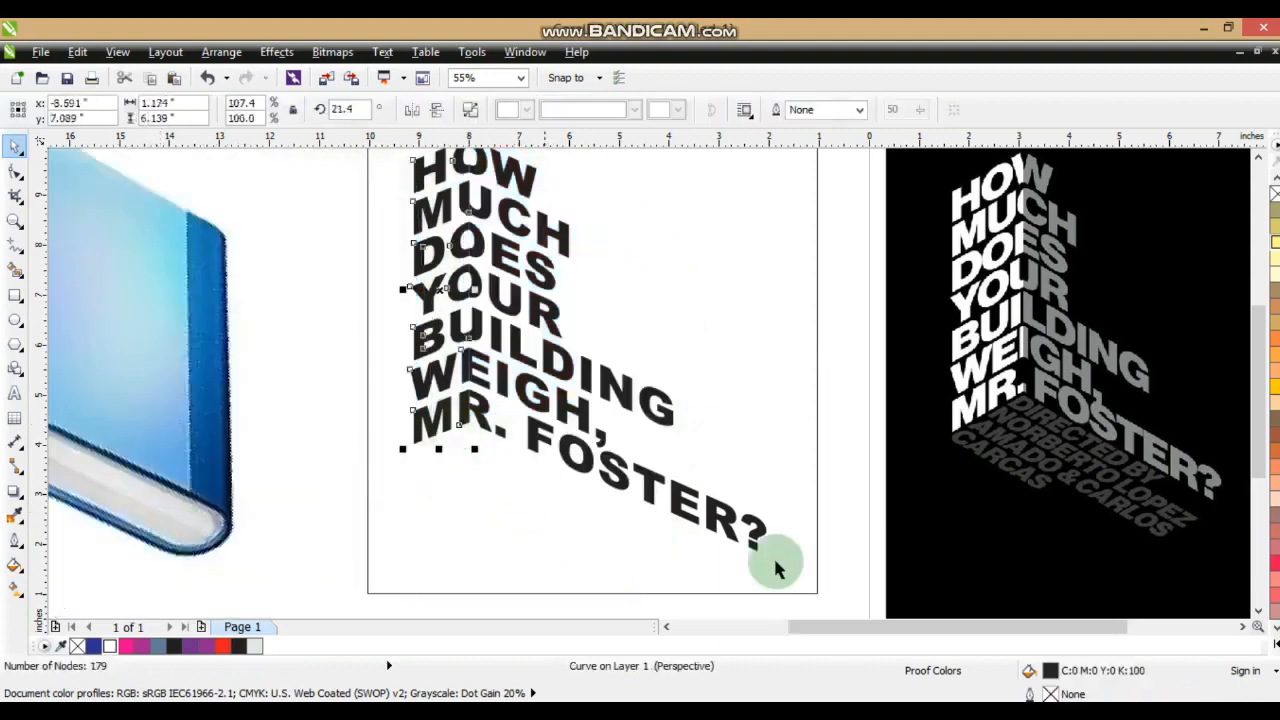
Step: Fill the rectangle behind the text with solid black (C100 M100 Y100 K100)
left_click(451, 580)
left_click(1274, 669)
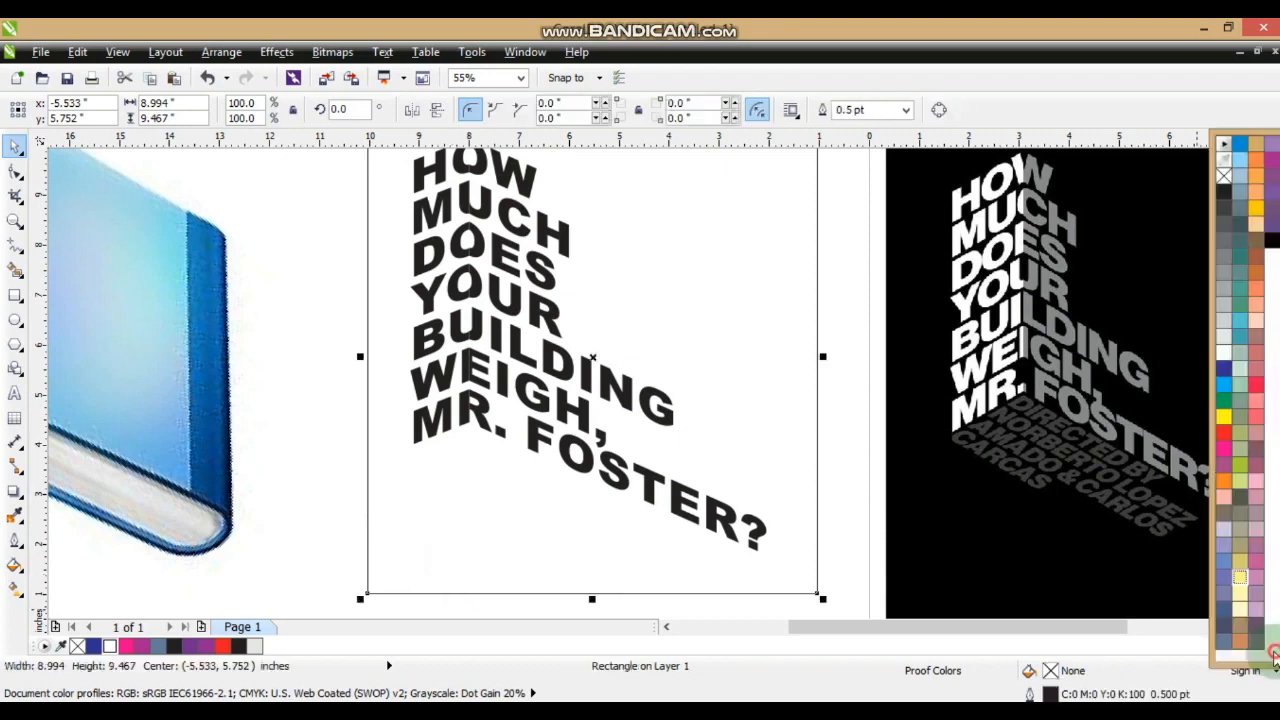
left_click(1272, 240)
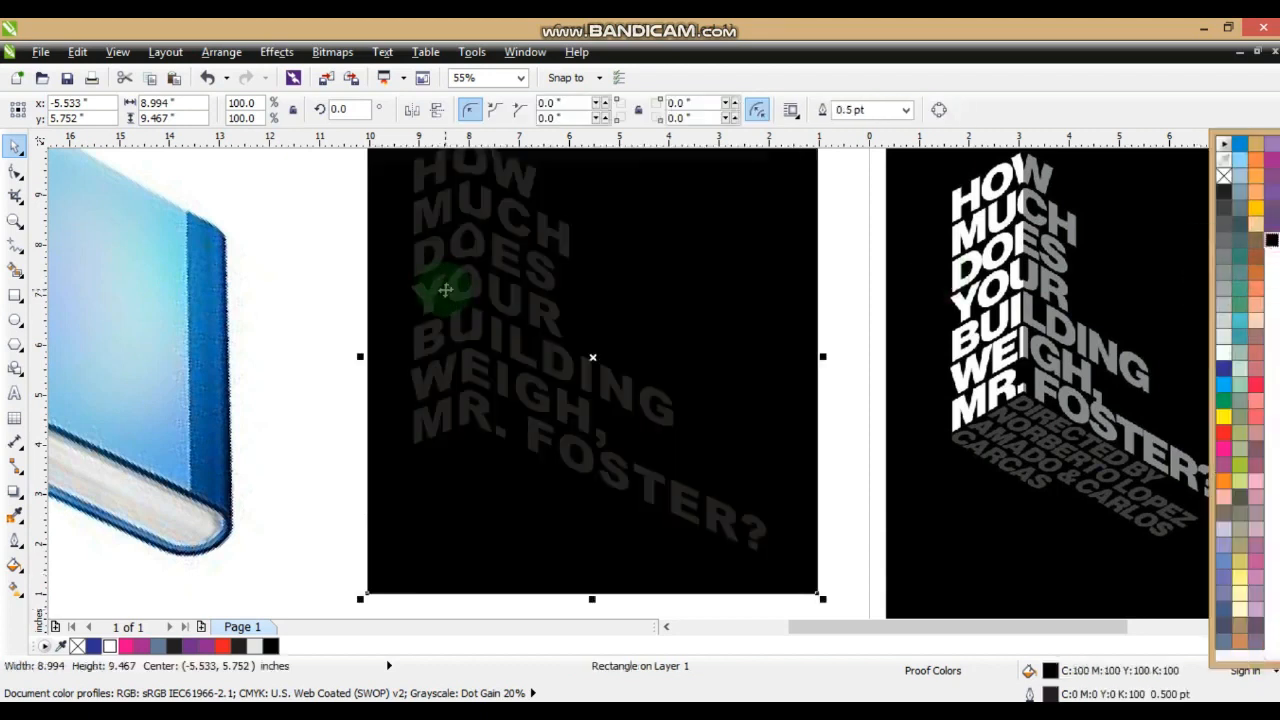
Step: Fill the title's narrow left part with very light gray and its wide right part with 50% black
left_click(435, 289)
left_click(1275, 650)
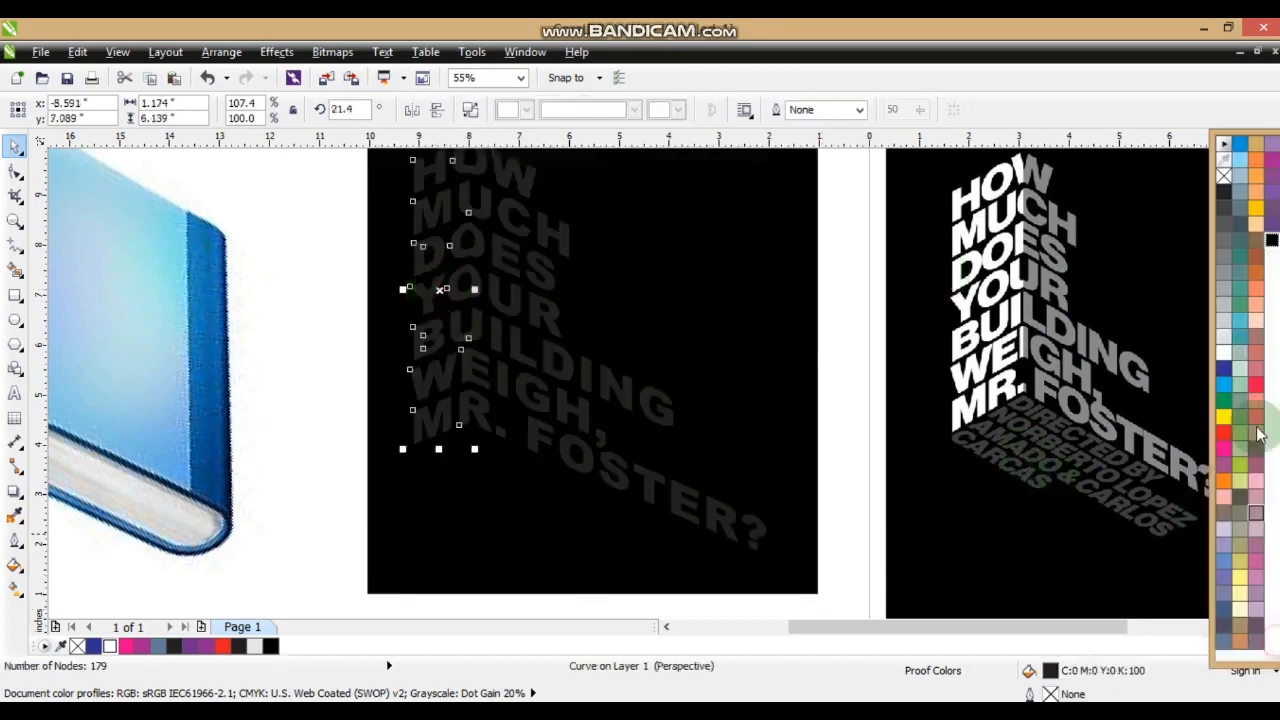
left_click(1226, 340)
left_click(566, 368)
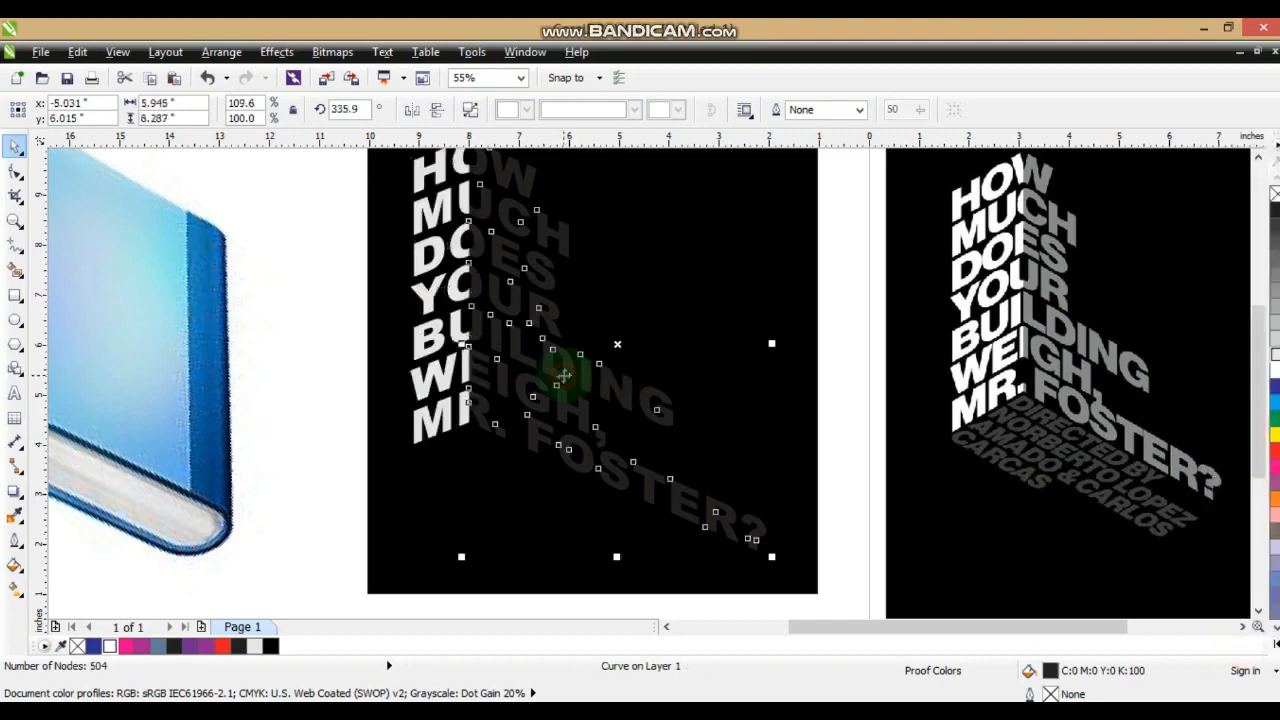
left_click(1275, 318)
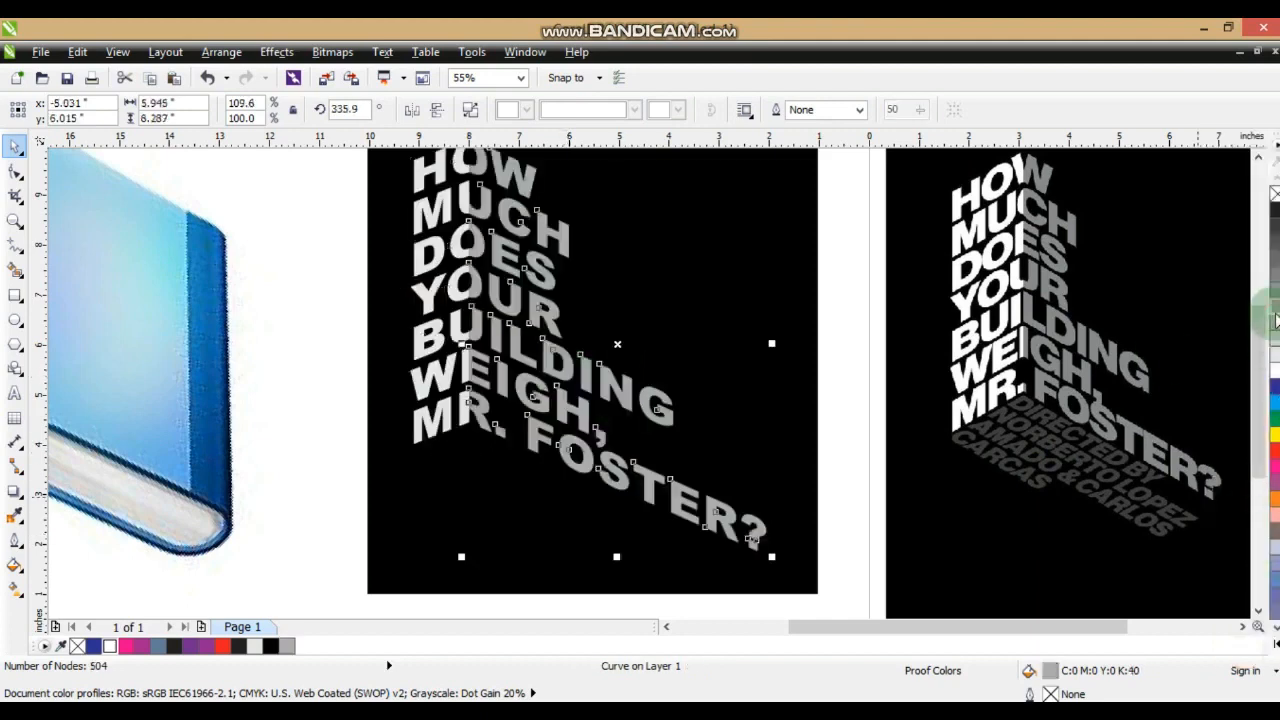
left_click(1275, 300)
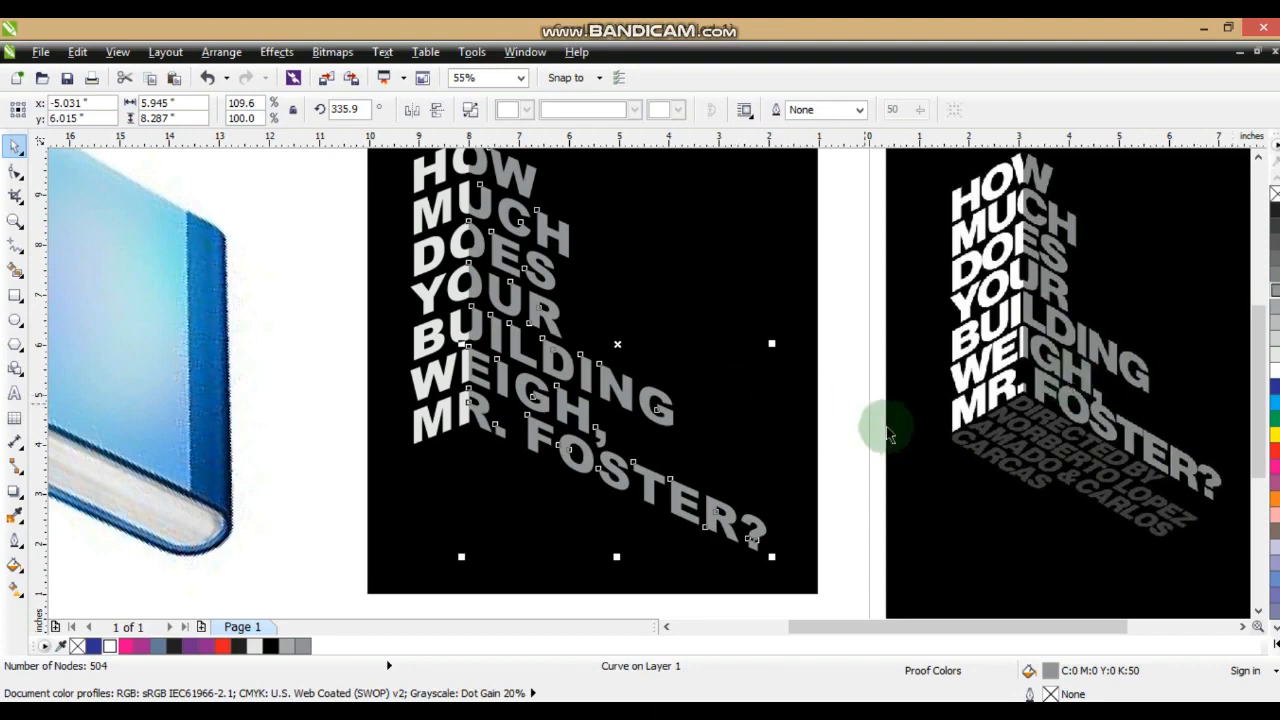
Step: Write a three-line credit starting with "DIRECTED BY" and followed by the director's name, in Arial 24 pt near the book's upper corner
left_click(910, 478, "shift")
left_click(398, 577, "shift")
key("shift+F2")
key("Escape")
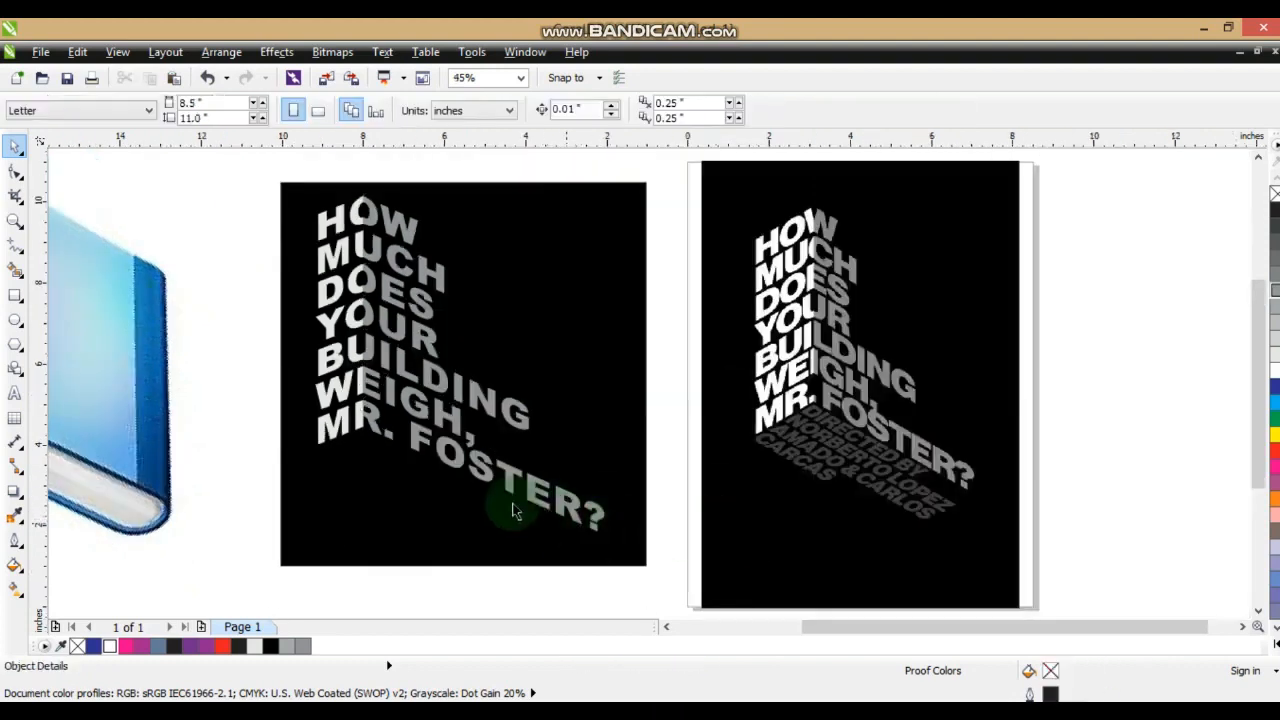
left_click(14, 393)
left_click(138, 233)
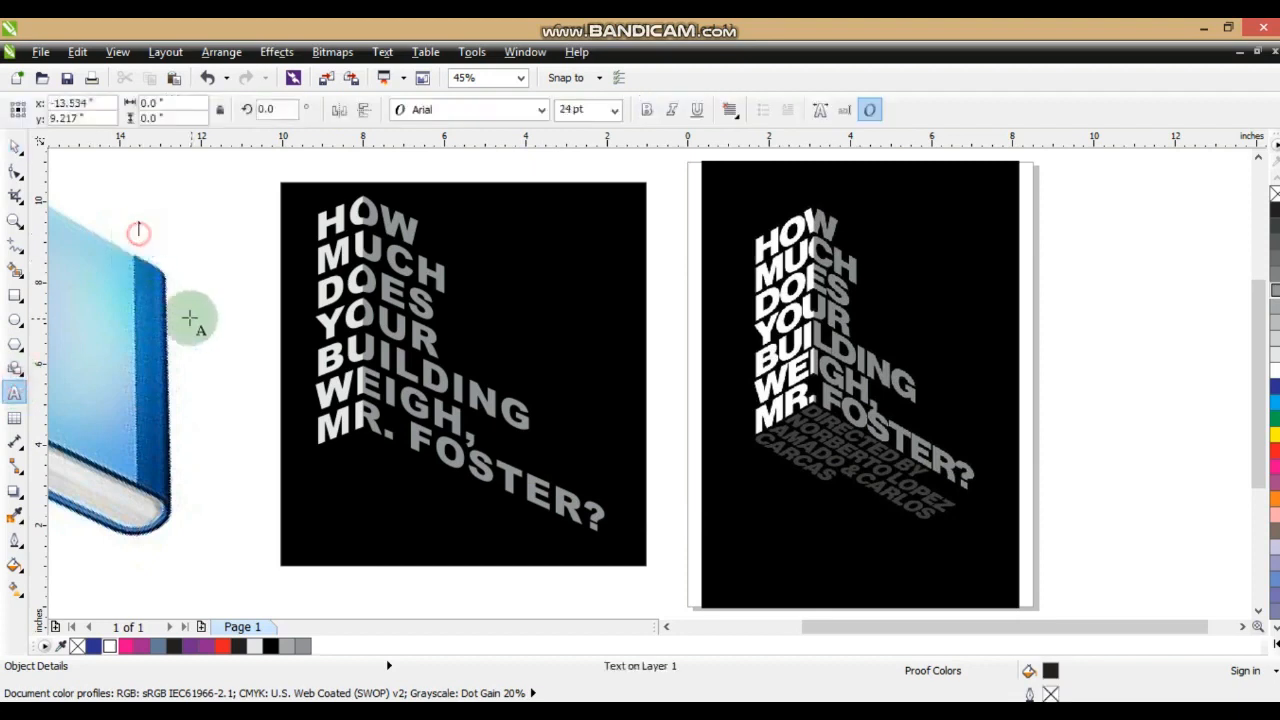
type("DIRECTED BY")
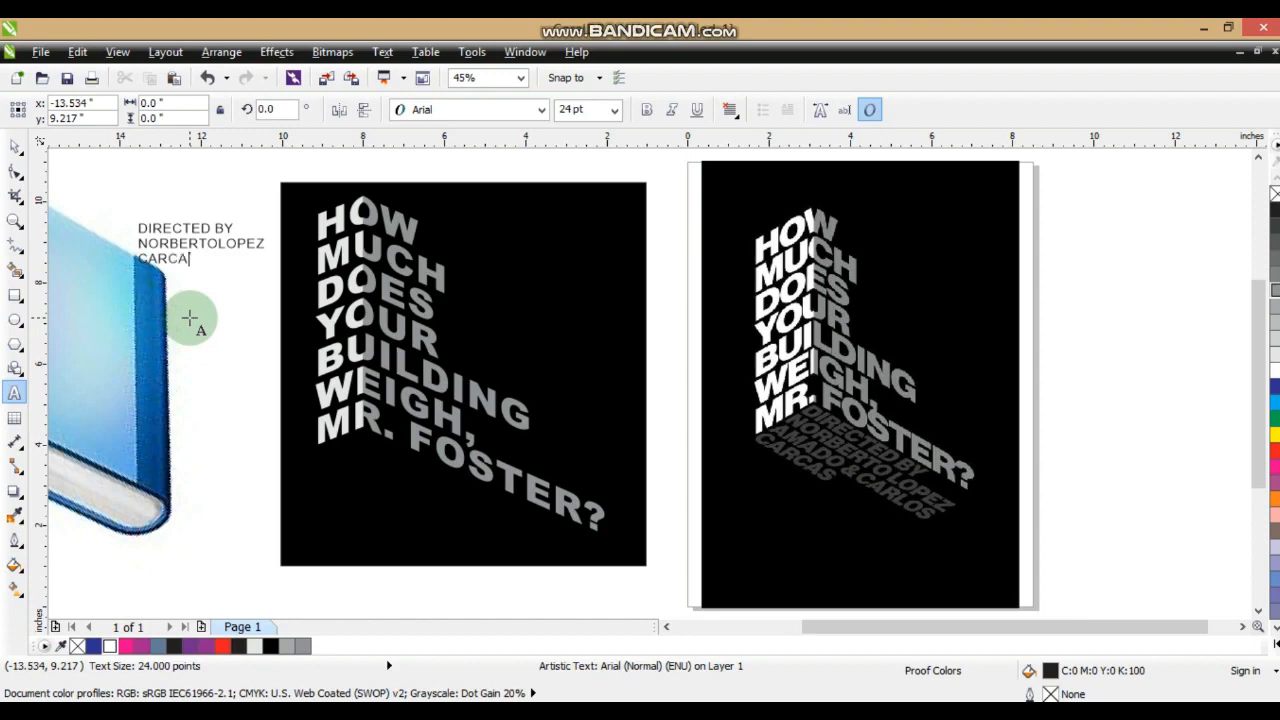
Step: Set the credit text's font to Arial Black and tighten its line spacing
left_click(15, 145)
left_click(443, 110)
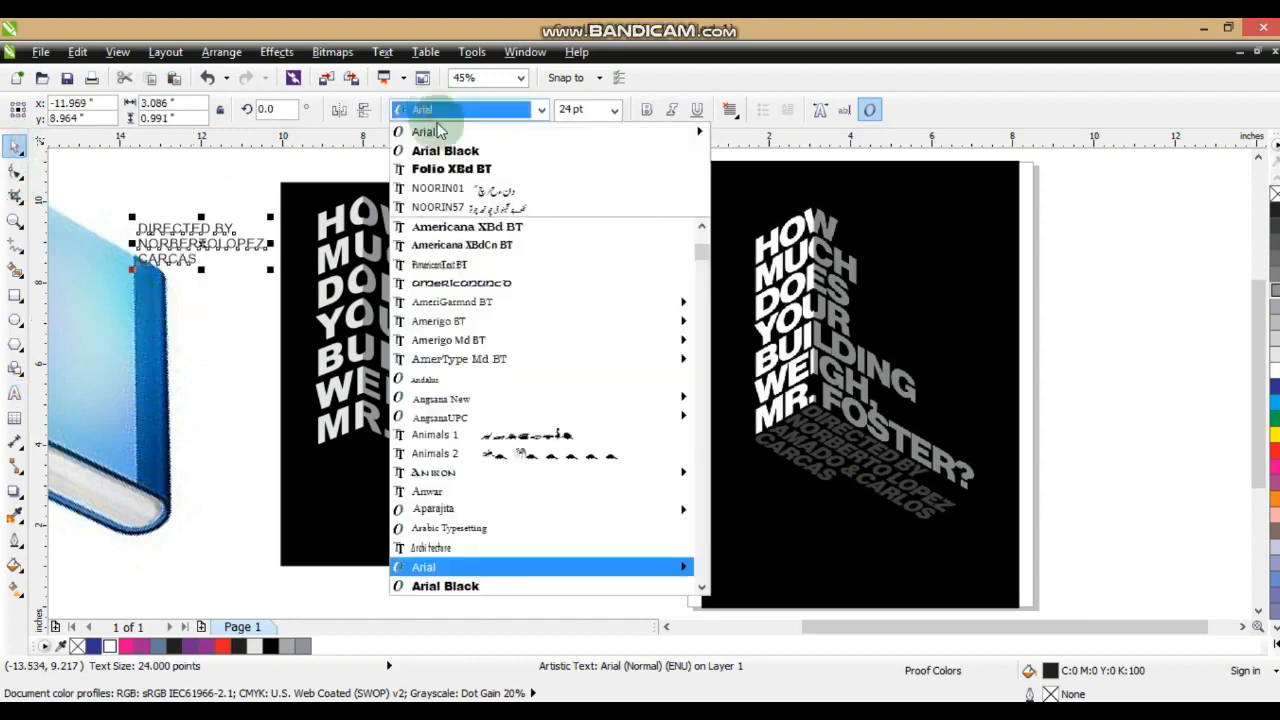
left_click(440, 152)
left_click(15, 172)
mouse_move(135, 278)
left_mouse_down()
mouse_move(124, 253)
mouse_move(133, 265)
left_mouse_up()
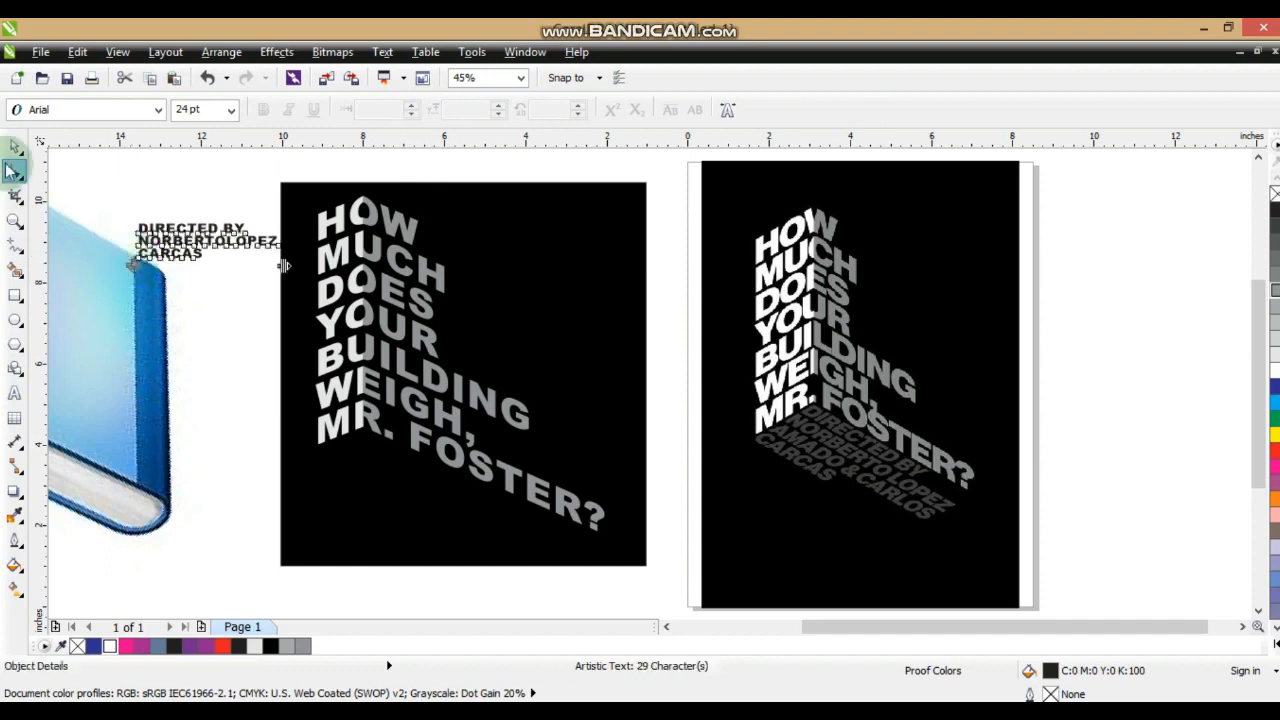
Step: Convert the credit text to curves
left_click(15, 145)
left_click(235, 55)
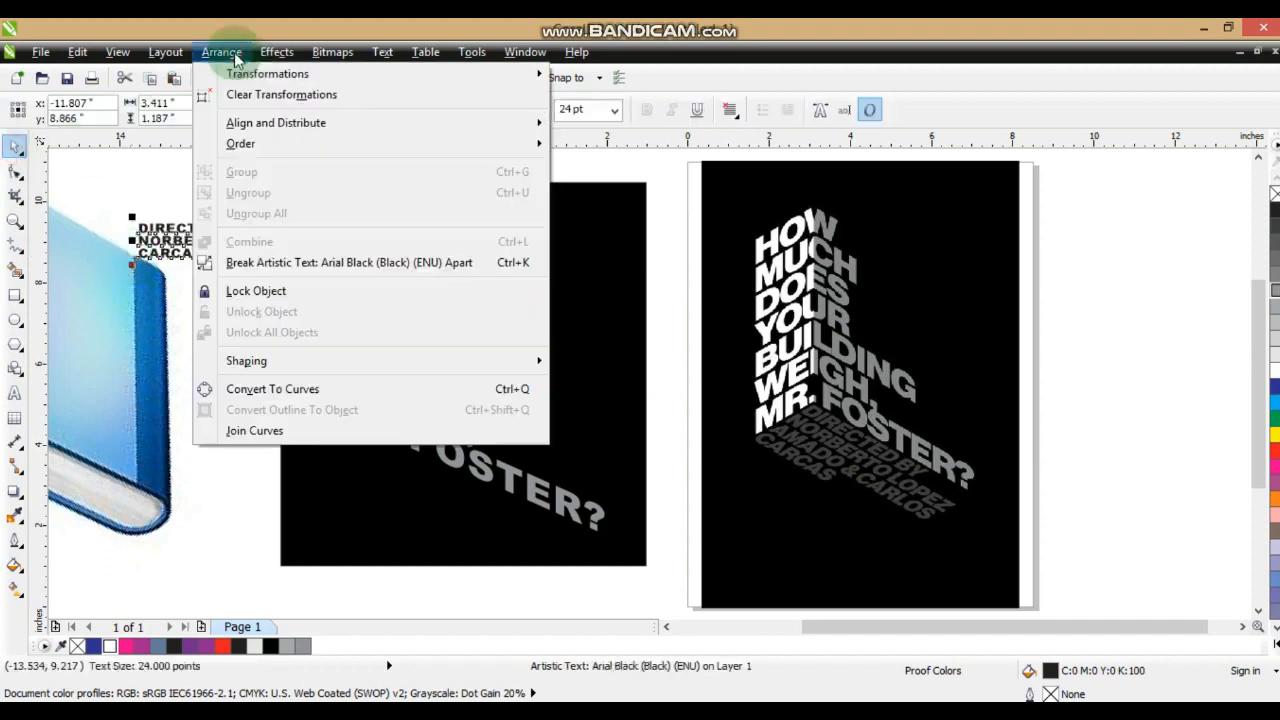
left_click(268, 389)
Step: Move the credit onto the black rectangle below "MR. FOSTER?" and fill it with 80% black
left_click_drag(186, 232, 410, 442)
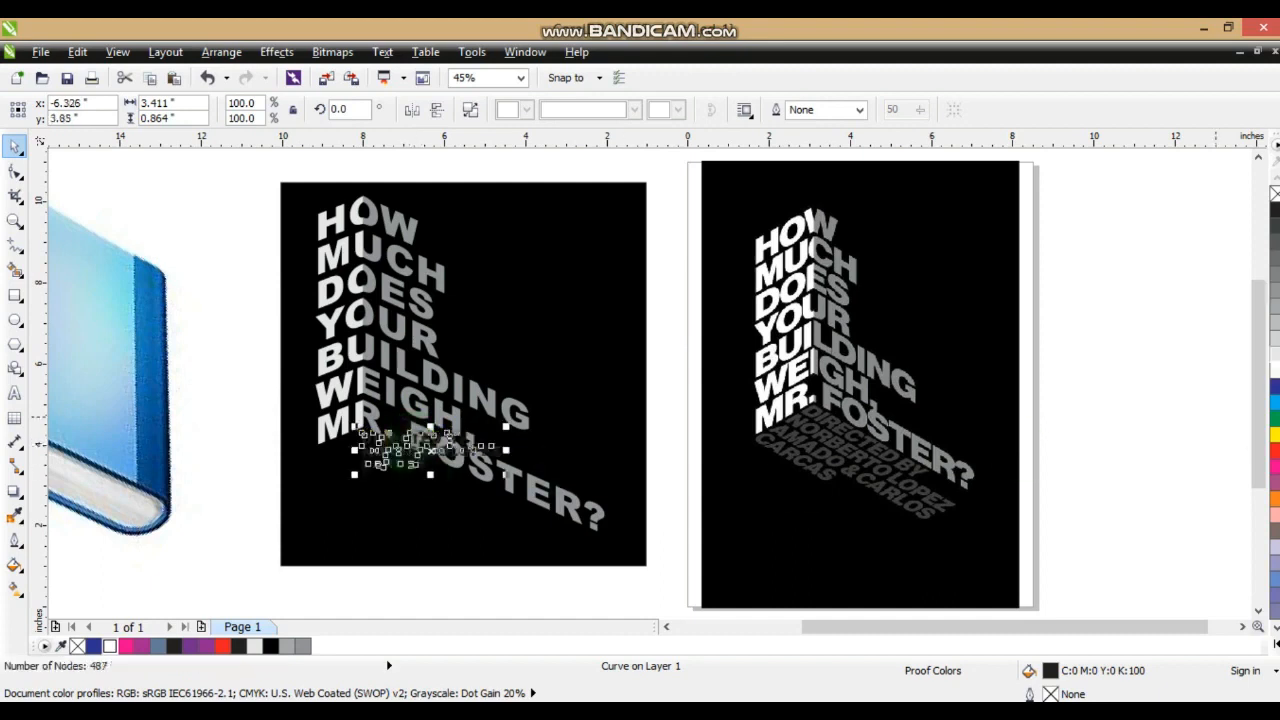
left_click(1275, 332)
left_click(1275, 242)
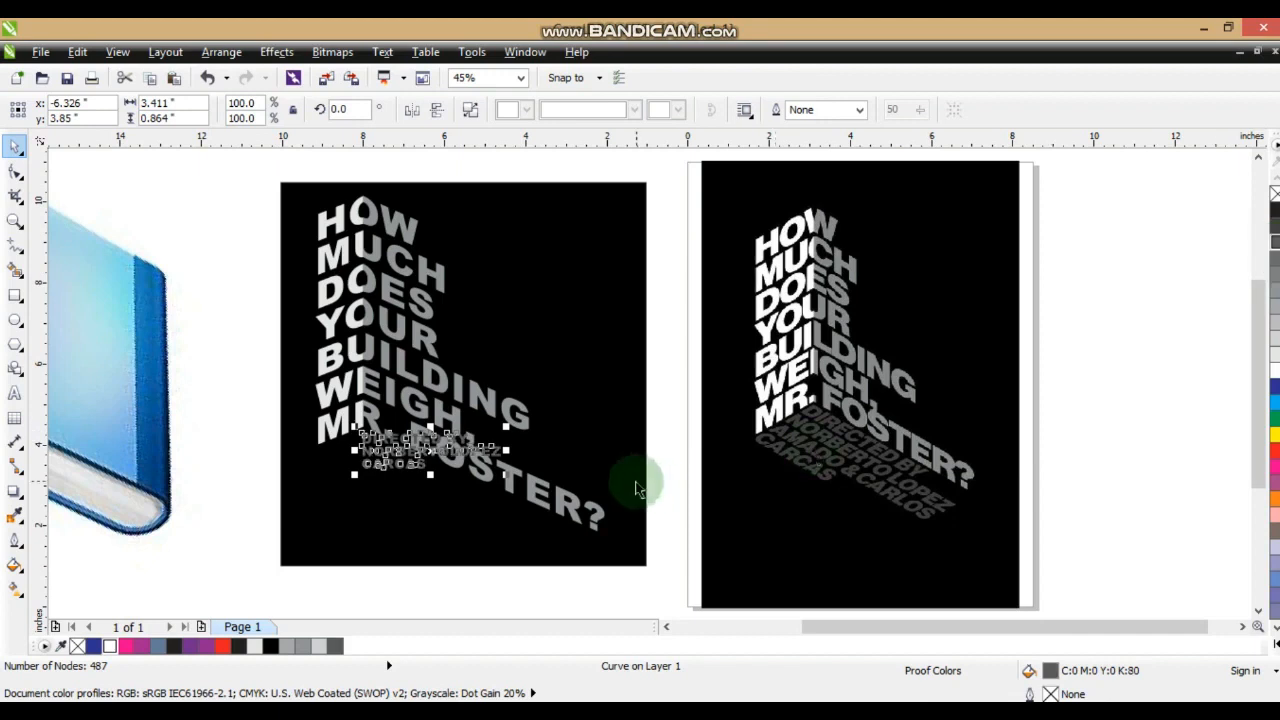
Step: Add perspective to the credit and adjust its corners so it lies as a floor plane along the title's lower edge
left_click(337, 54)
mouse_move(277, 50)
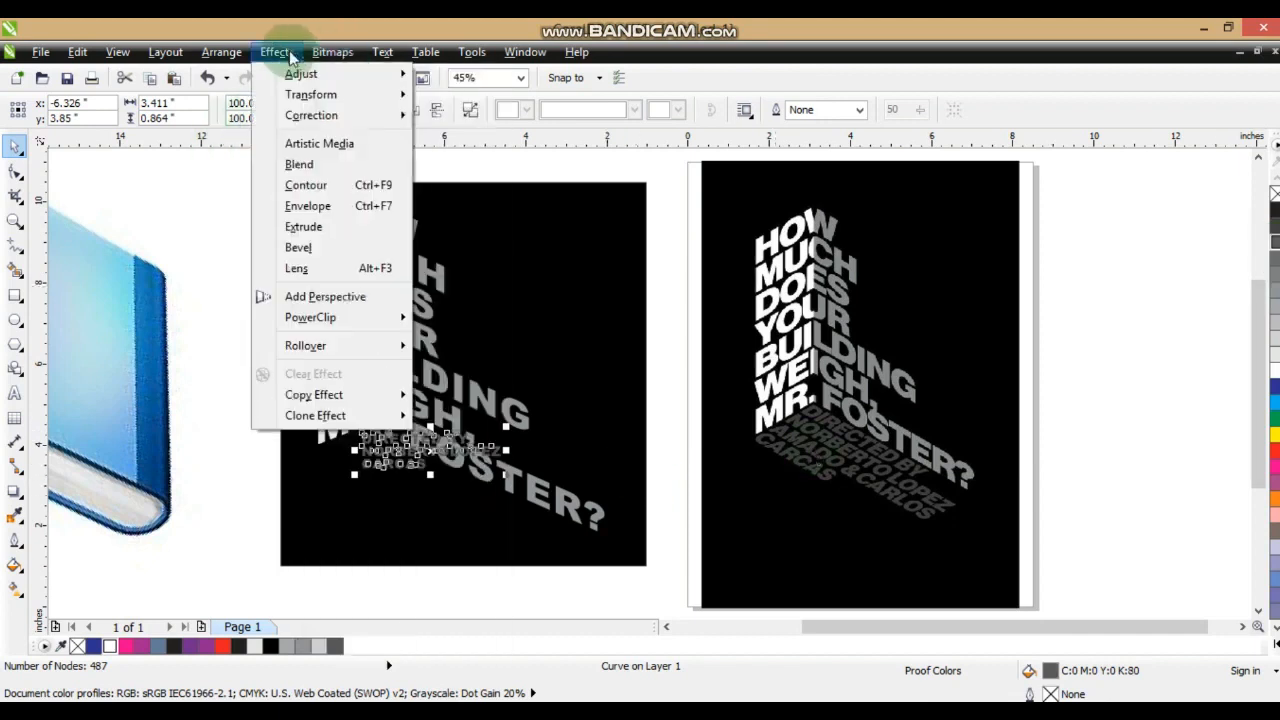
left_click(262, 294)
left_click_drag(361, 474, 315, 452)
left_click_drag(499, 458, 480, 528)
left_click_drag(498, 434, 573, 525)
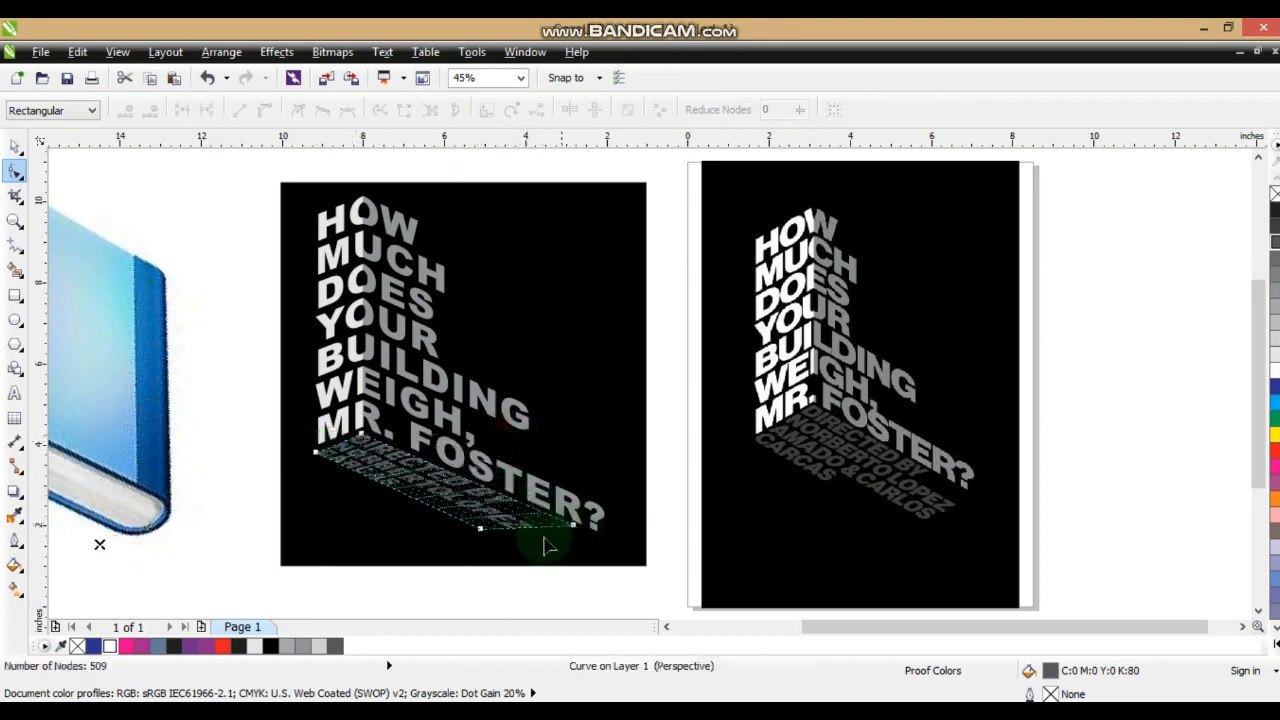
left_click_drag(480, 528, 530, 541)
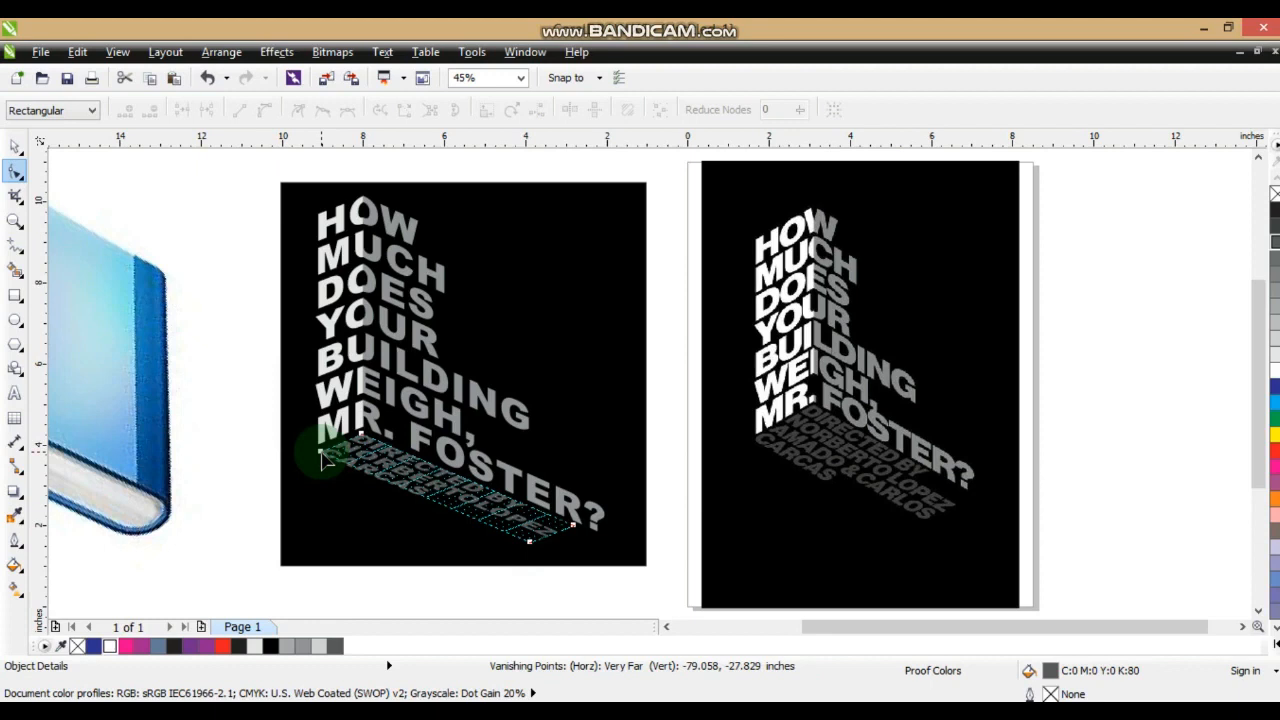
left_click_drag(572, 524, 534, 548)
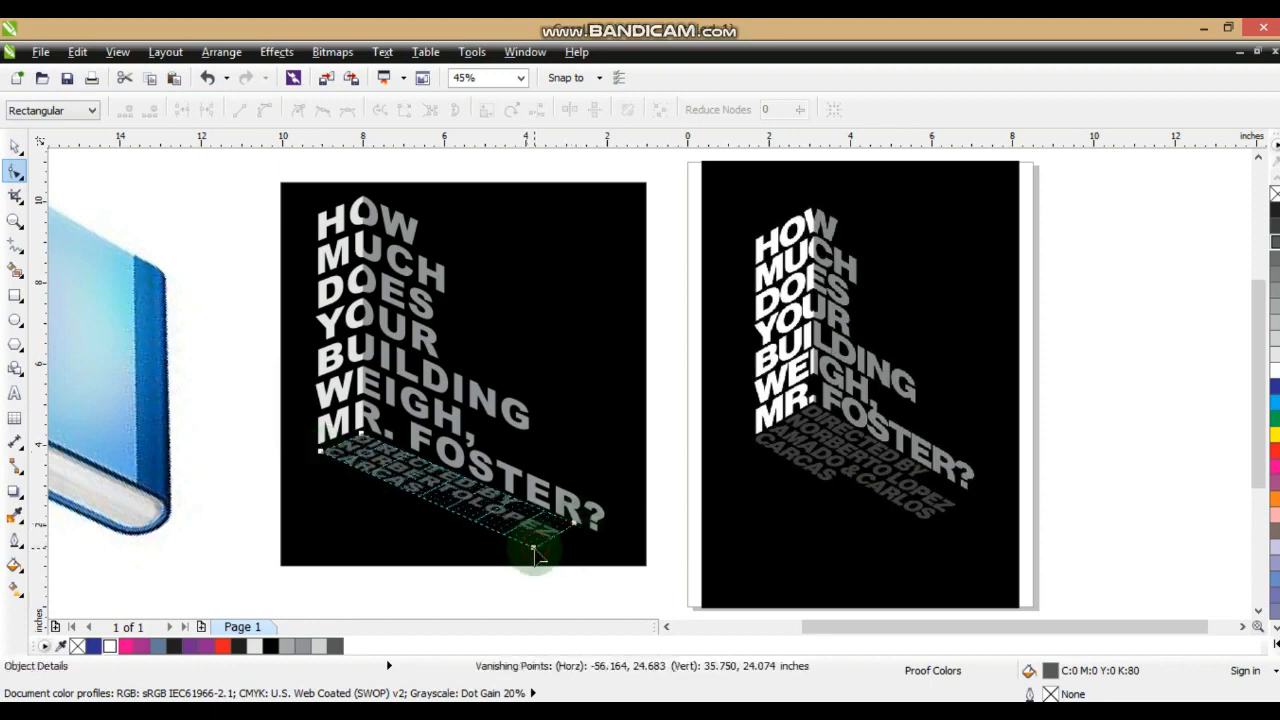
left_click(16, 146)
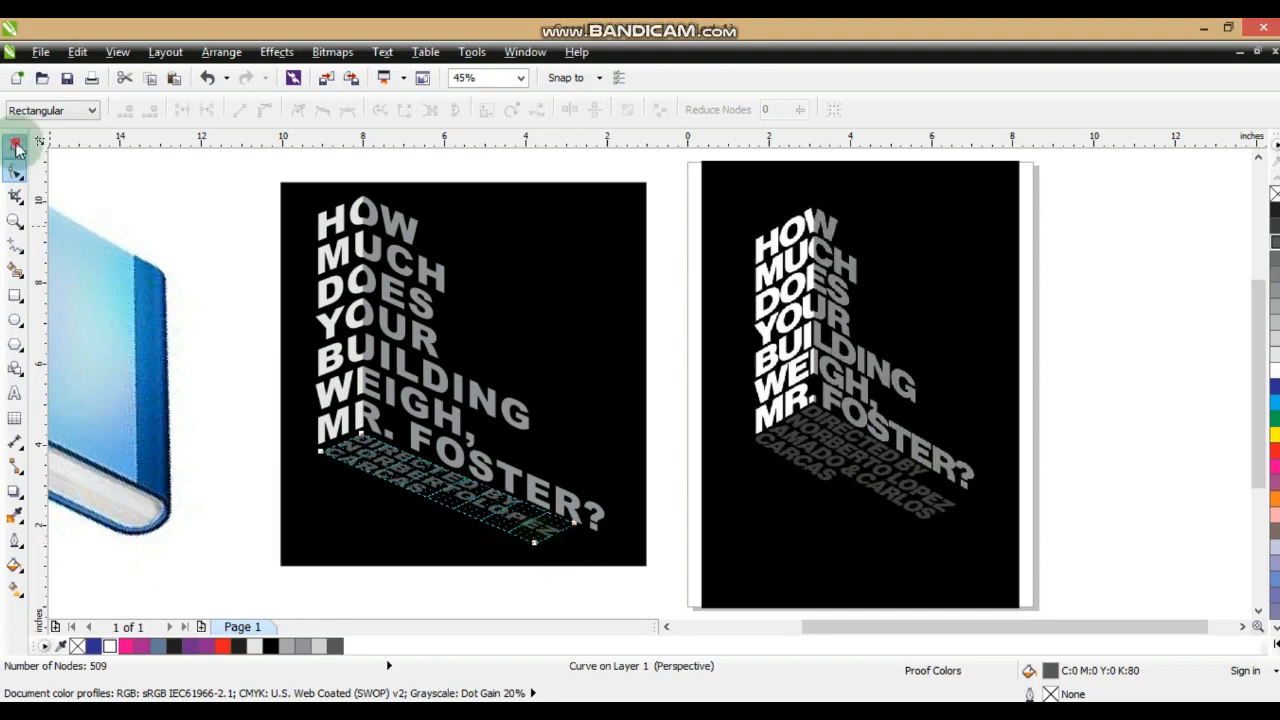
Step: Compare the recreated poster with the reference poster side by side in a full-screen preview
left_click(129, 337)
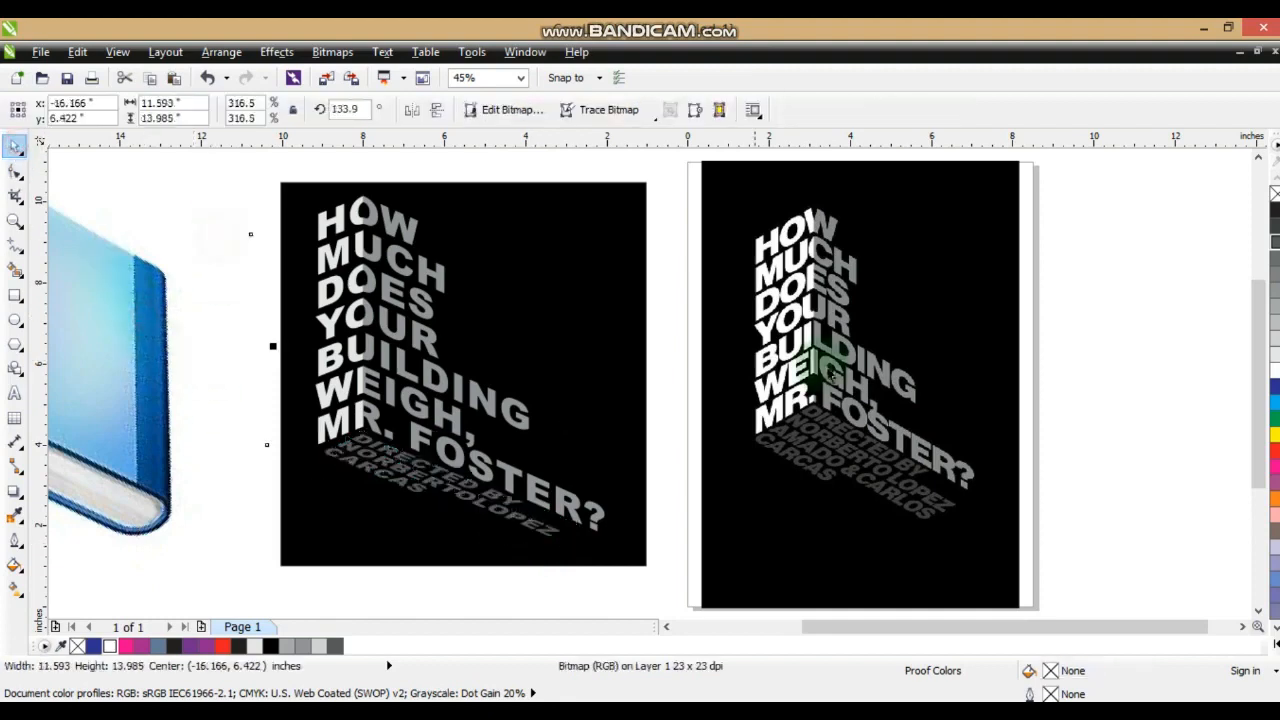
scroll(580, 380, "down", 2)
left_click(440, 245)
left_click_drag(945, 560, 943, 551)
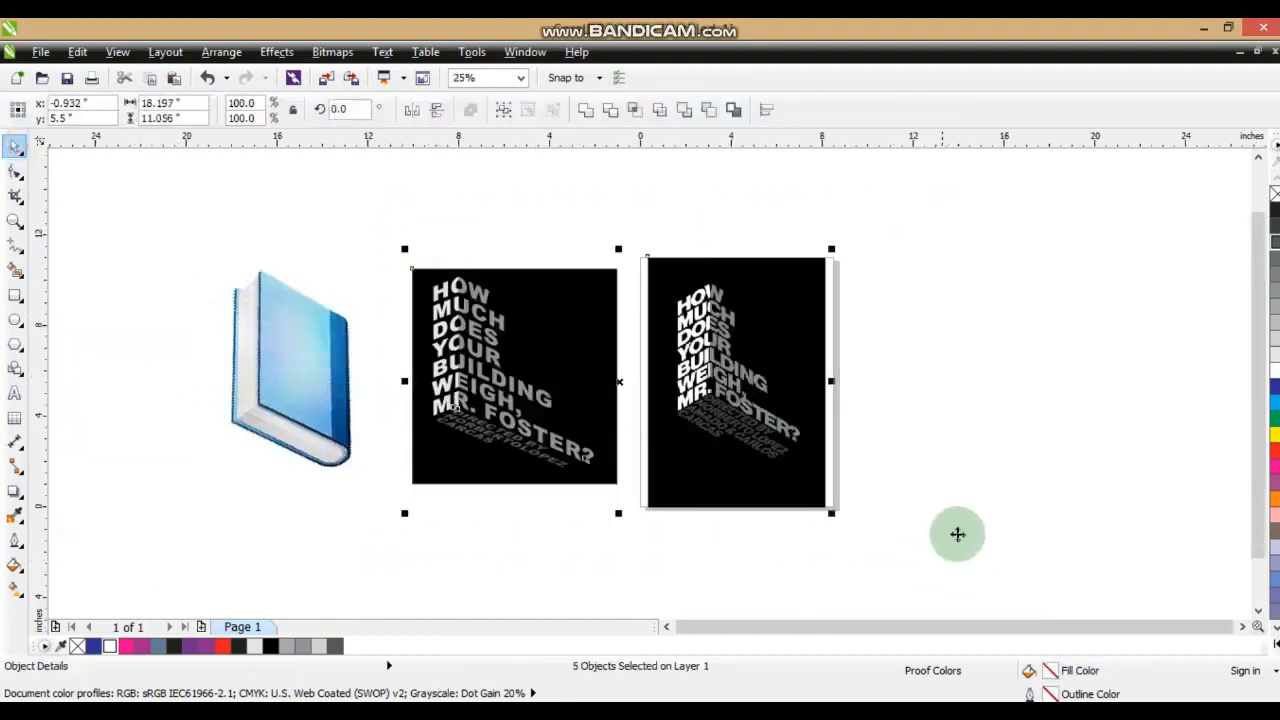
key("shift+F2")
key("F9")
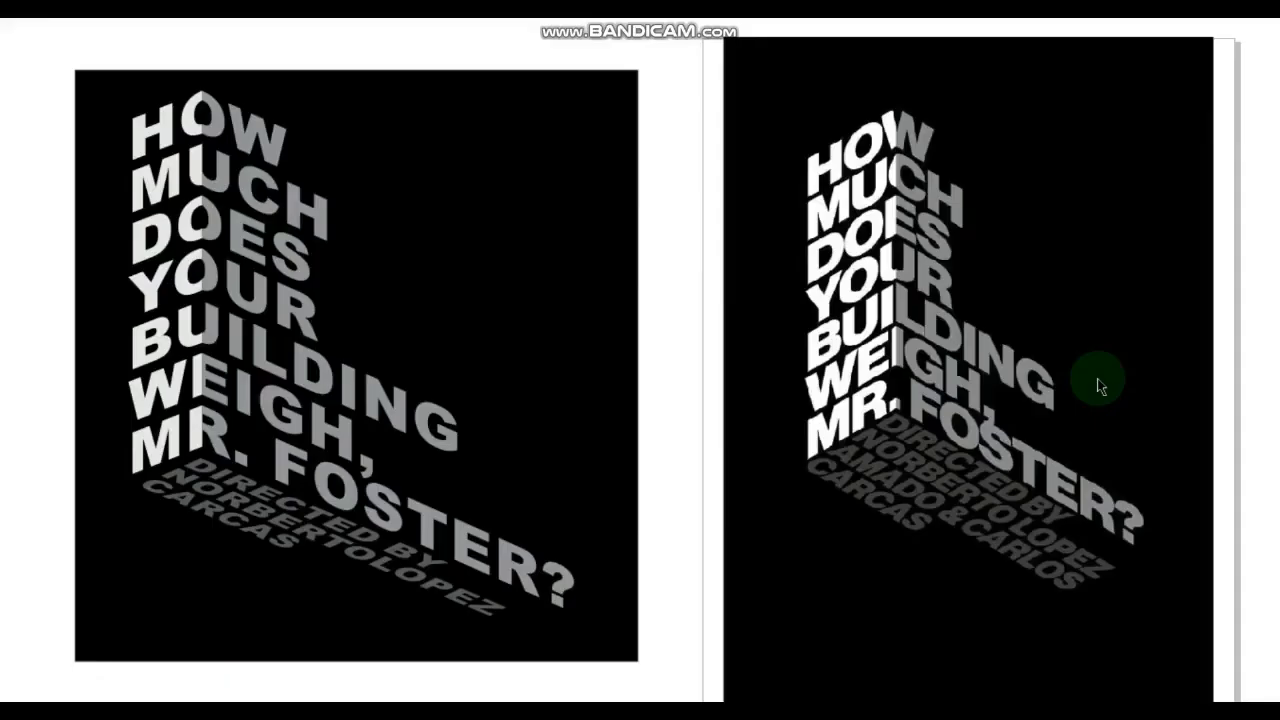
left_click(1097, 379)
left_click(1143, 499)
Step: Recolor the credit in a slightly lighter gray and fill the title's narrow left part with white
left_click(460, 518)
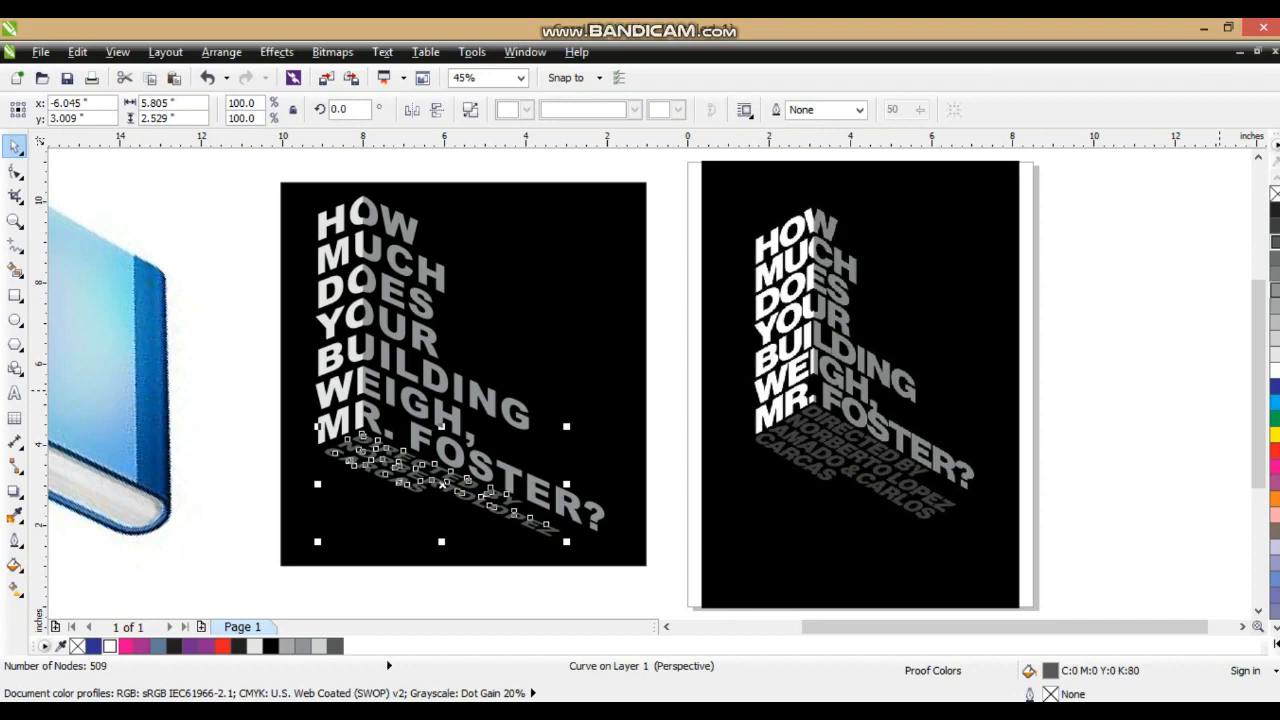
left_click(1172, 355)
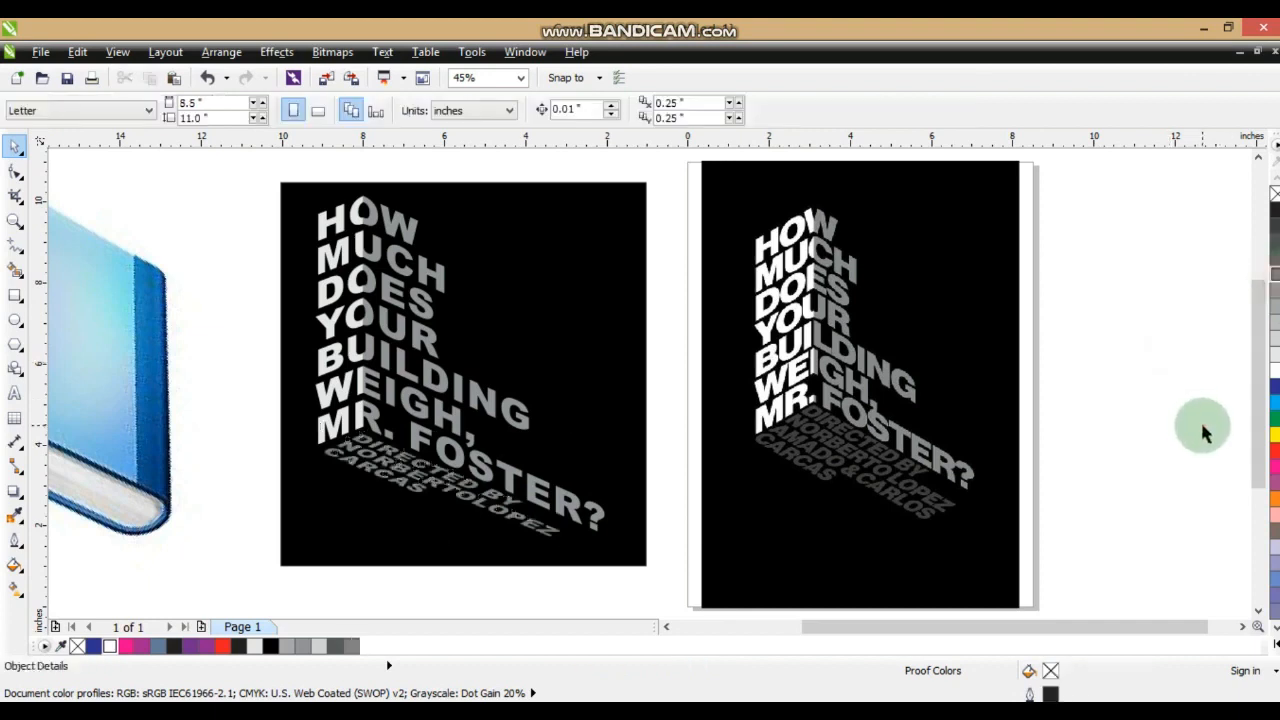
left_click(445, 482)
left_click(1128, 317)
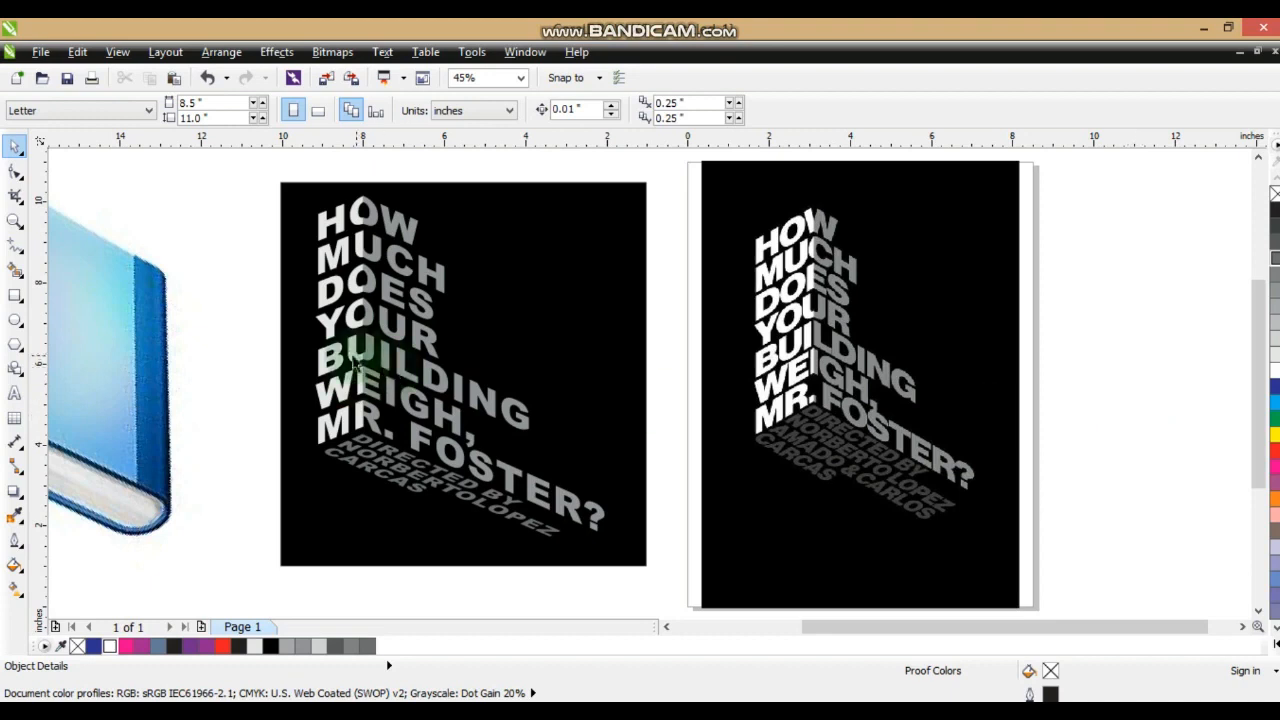
left_click(358, 375)
left_click(1172, 378)
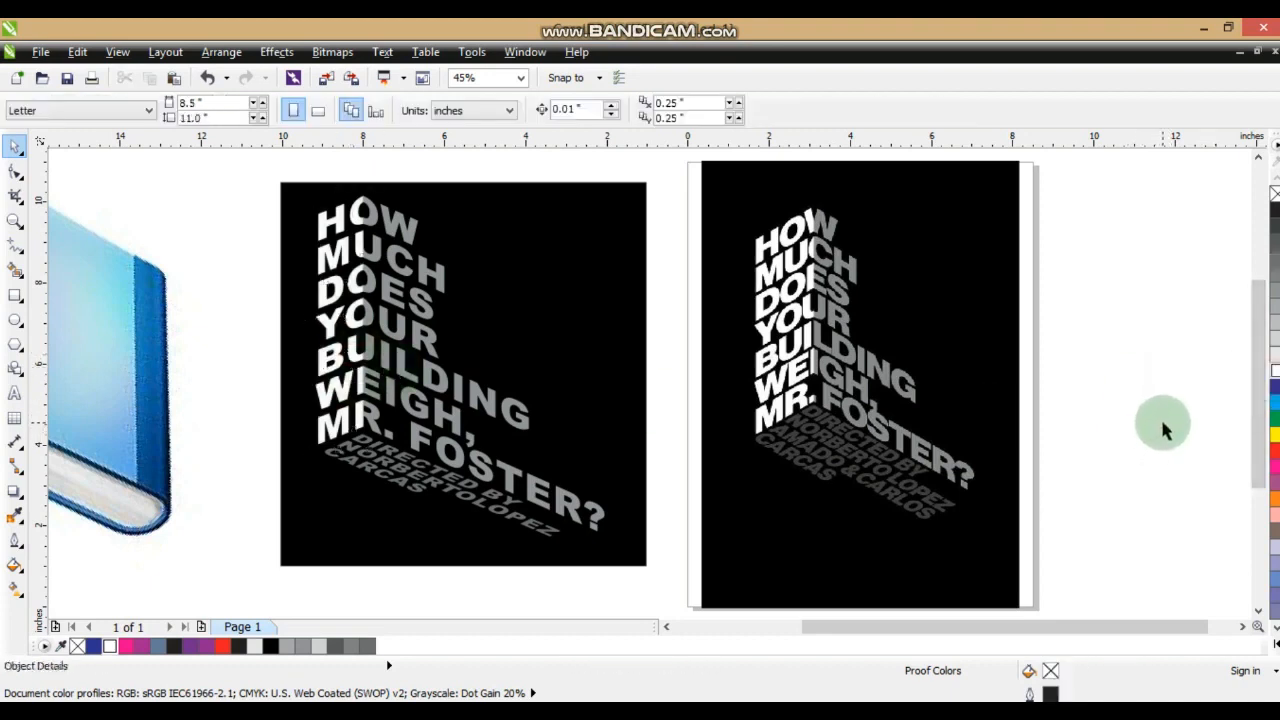
left_click_drag(220, 181, 628, 560)
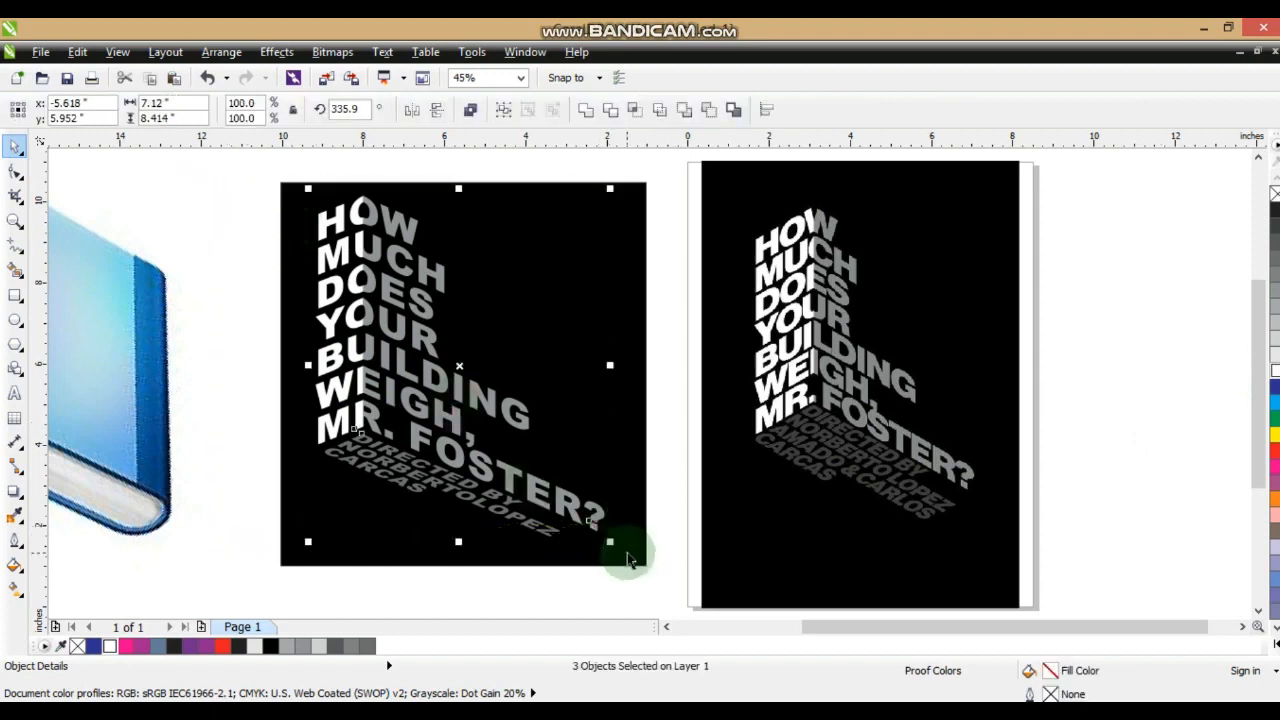
left_click_drag(610, 541, 583, 534)
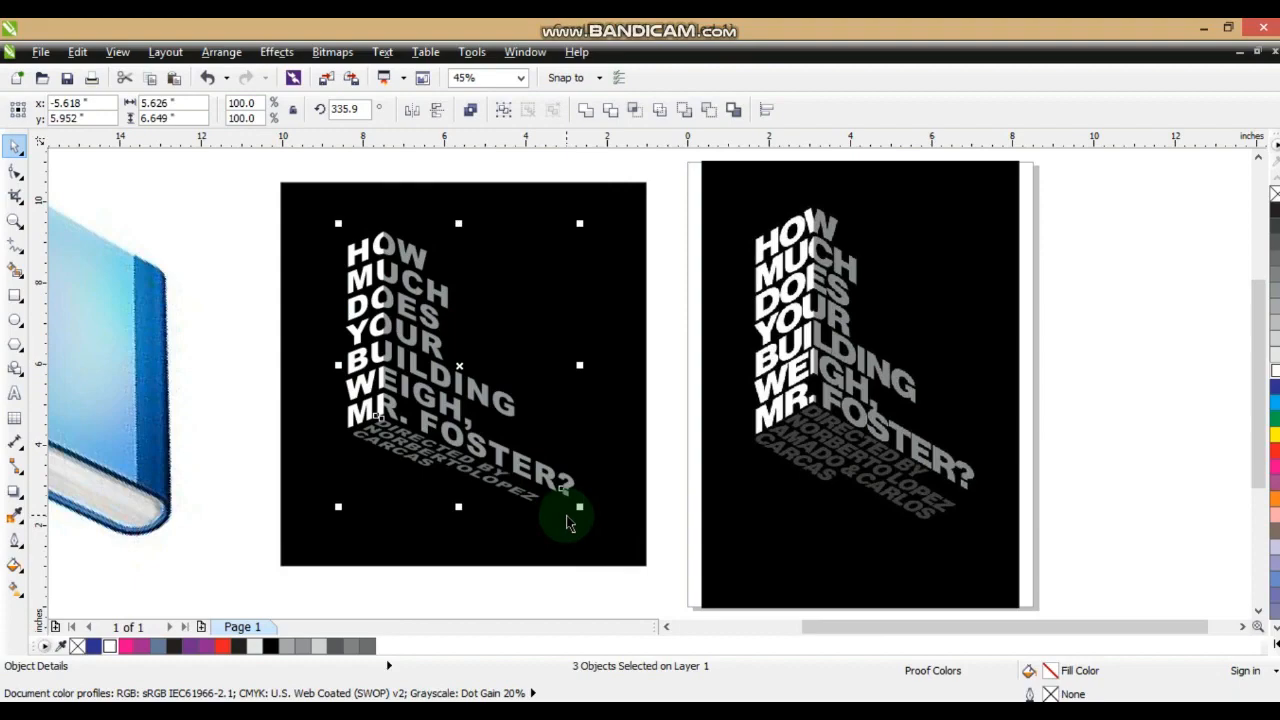
key("ctrl+z")
left_click(1094, 458)
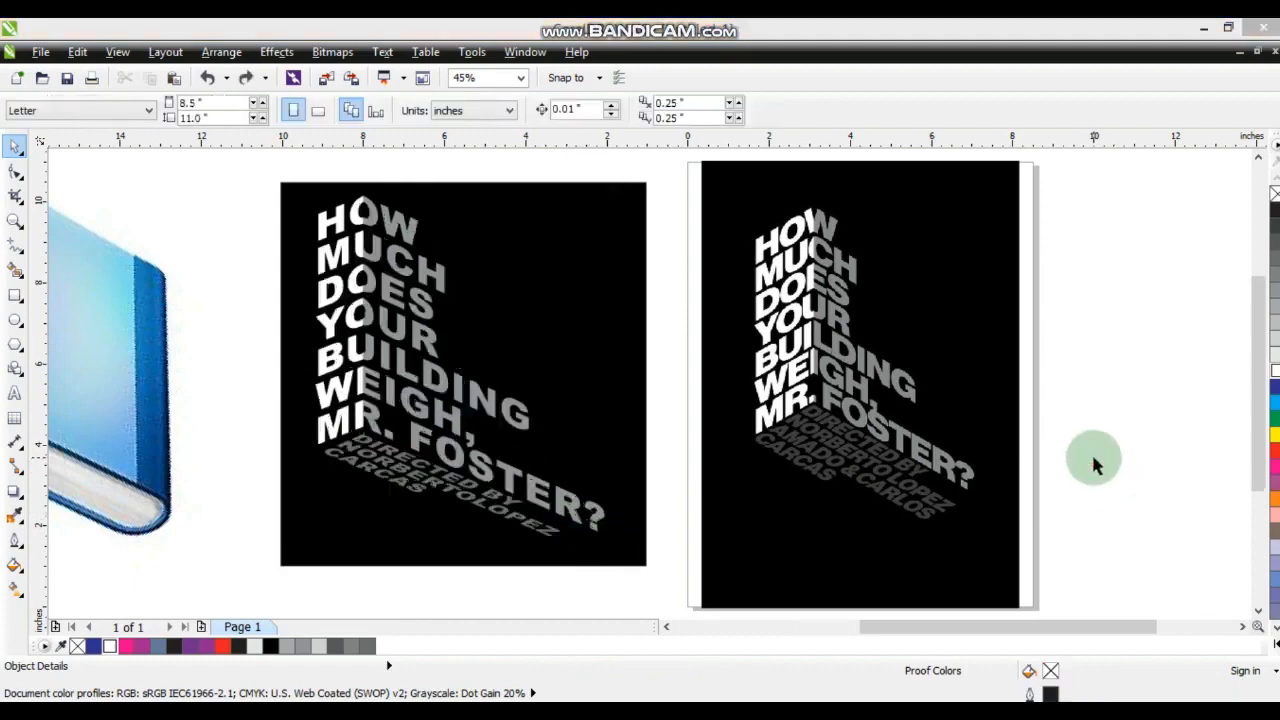